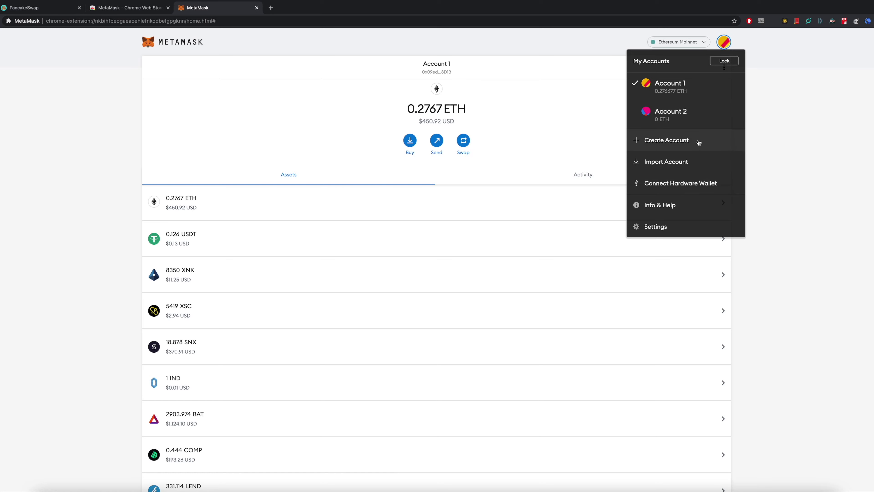
- Open the network settings in MetaMask and start adding a new custom network
click(659, 227)
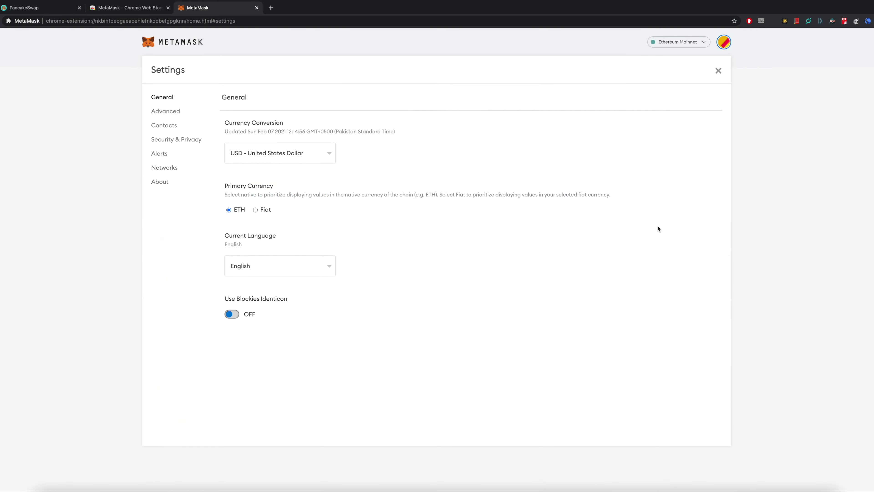
click(163, 168)
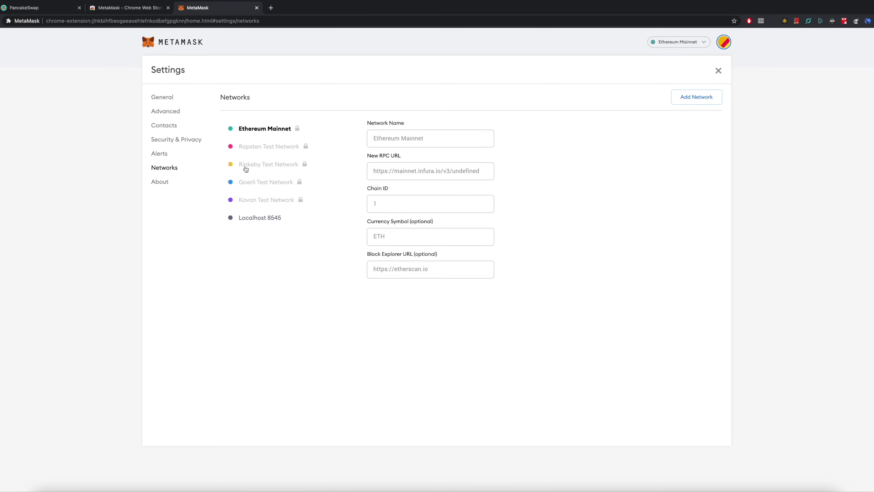
click(693, 100)
click(426, 174)
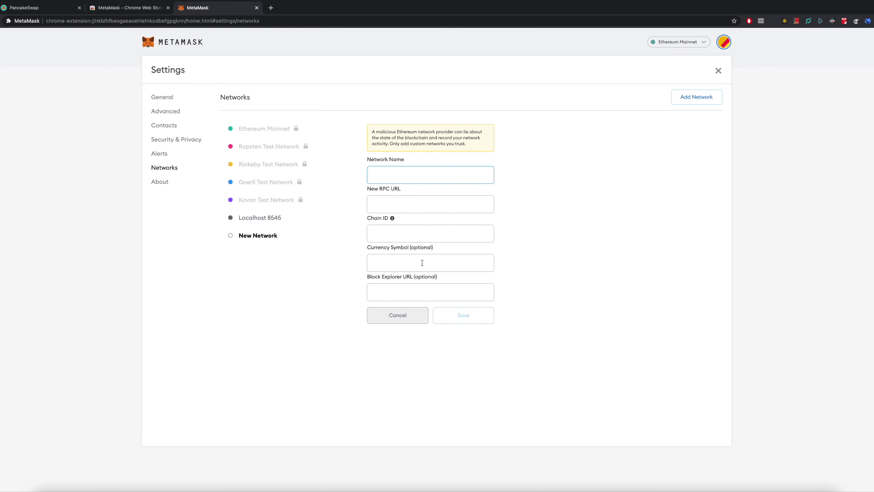
- Open the Binance Academy article on connecting MetaMask to Binance Smart Chain and find the mainnet network parameters
click(271, 7)
text(https://academy.binance.com/en/articles/connecting-metamask-to-binance-smart-chain)
key(Return)
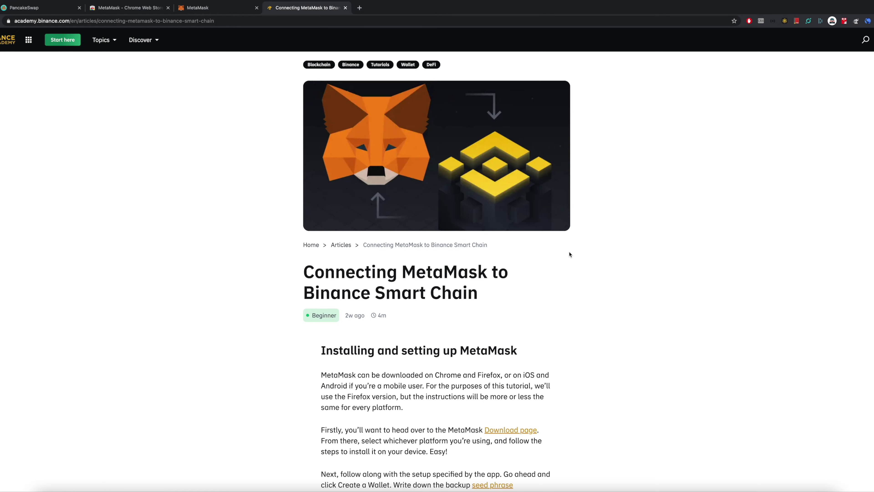
scroll(596, 288, down, 20)
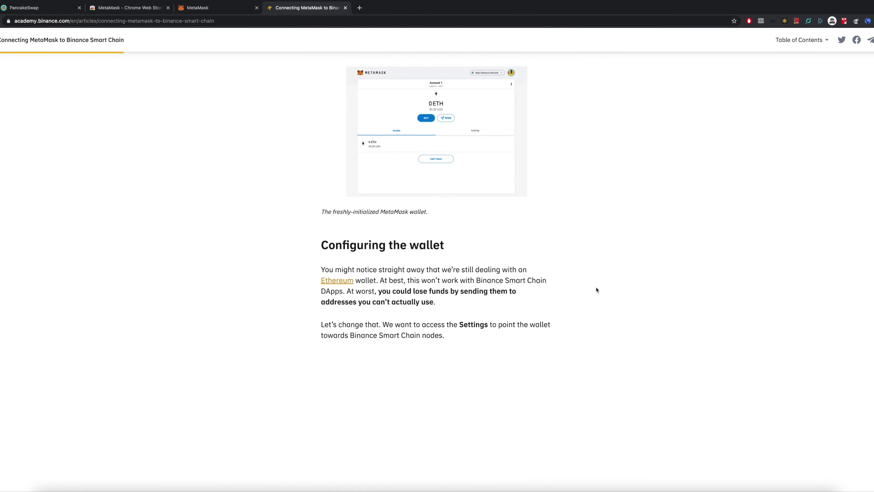
scroll(596, 287, down, 15)
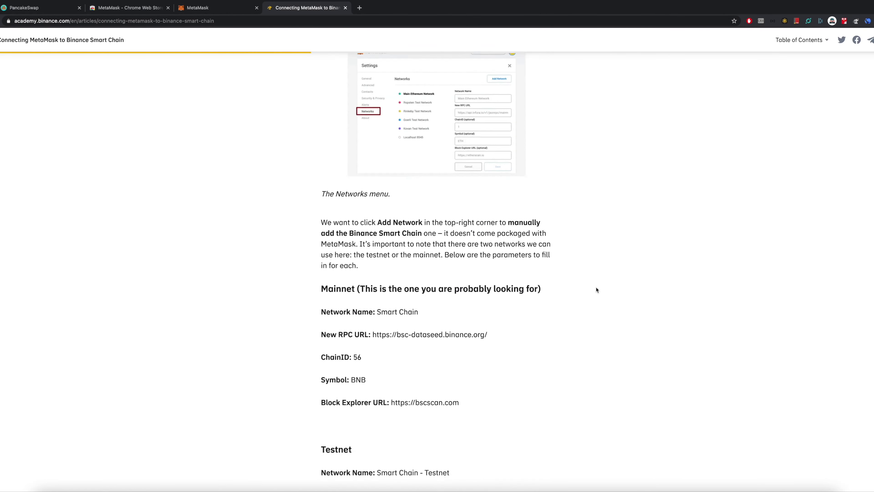
scroll(596, 288, up, 1)
drag(321, 151, 554, 260)
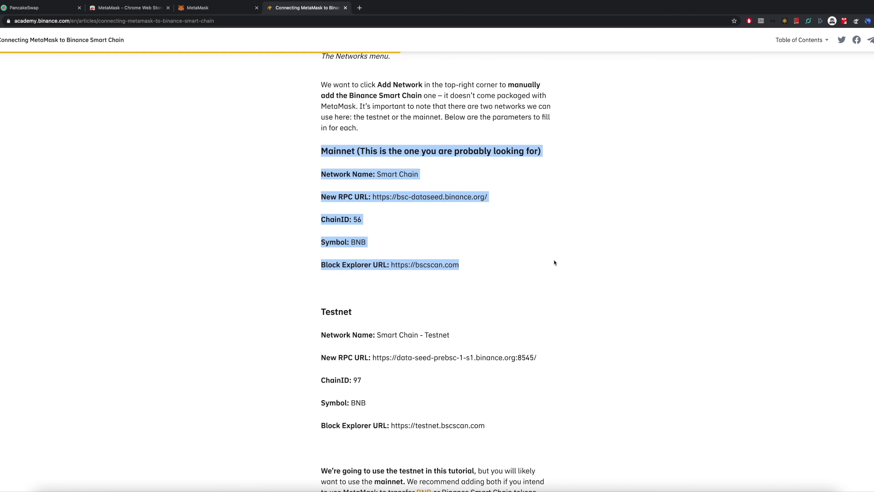
click(480, 235)
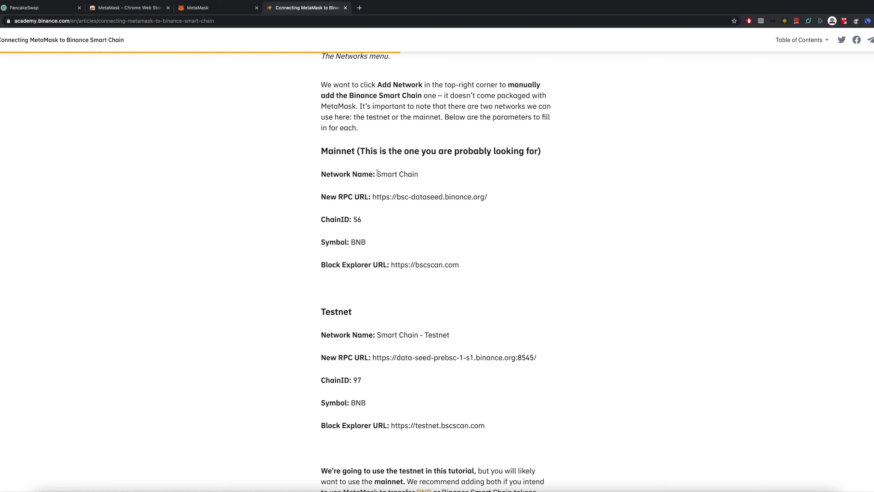
drag(377, 174, 423, 174)
click(254, 1)
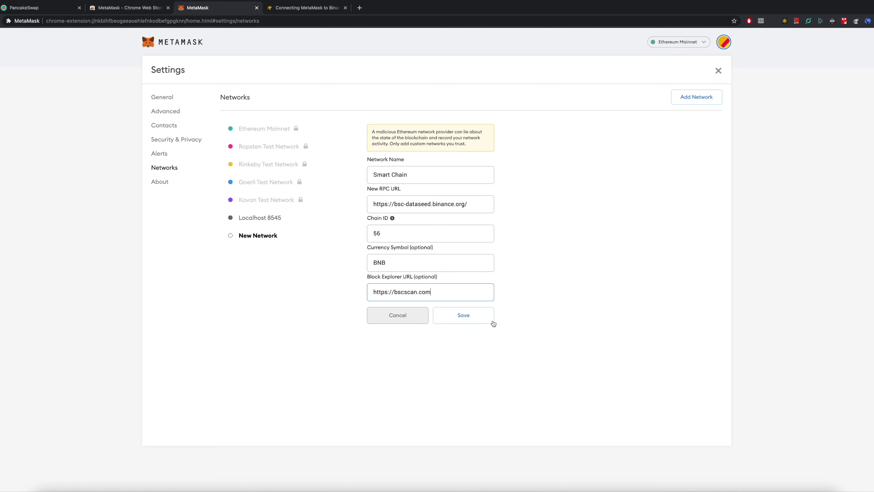
click(466, 319)
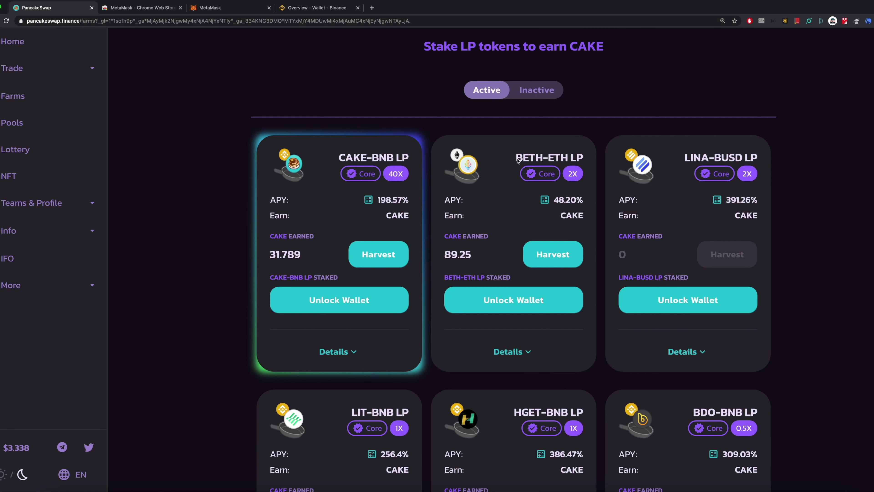
- Examine the BETH and ETH token names of the BETH-ETH LP farm on PancakeSwap
drag(516, 157, 544, 158)
click(549, 148)
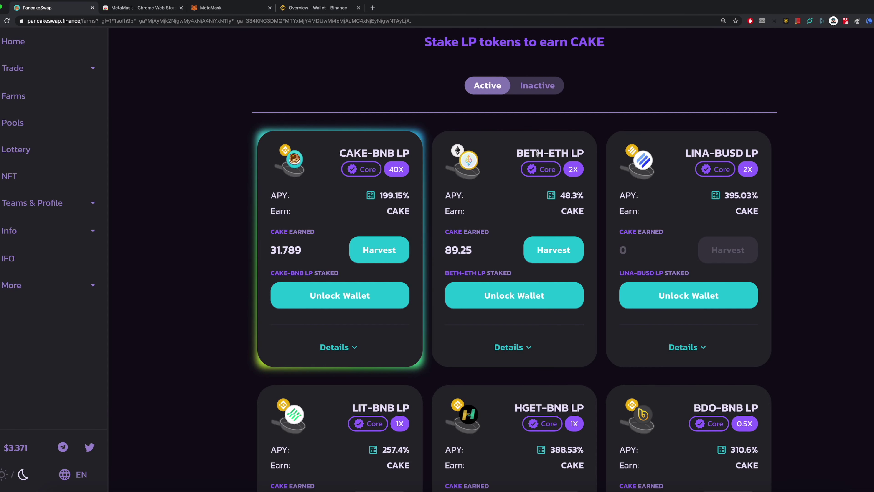
drag(543, 153, 517, 154)
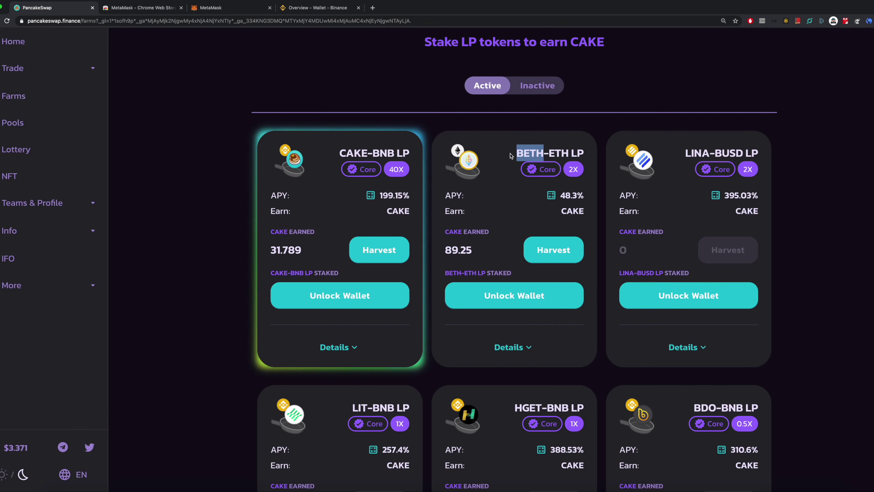
click(518, 153)
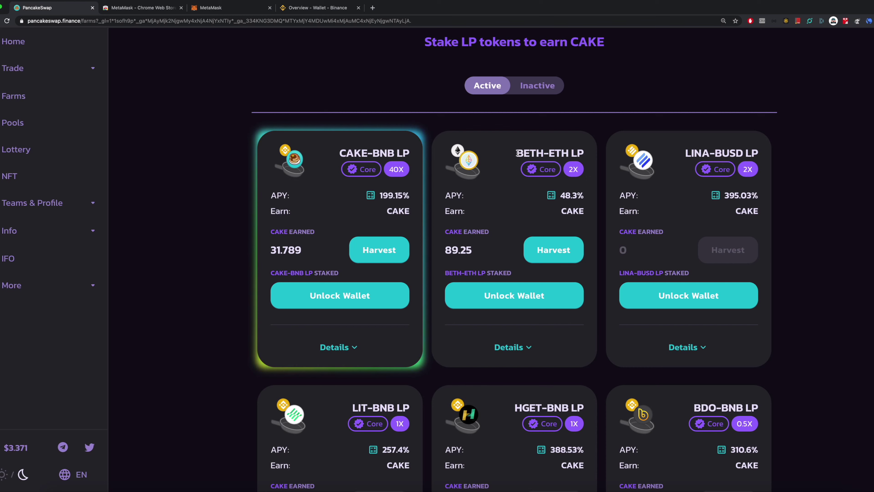
drag(517, 153, 545, 152)
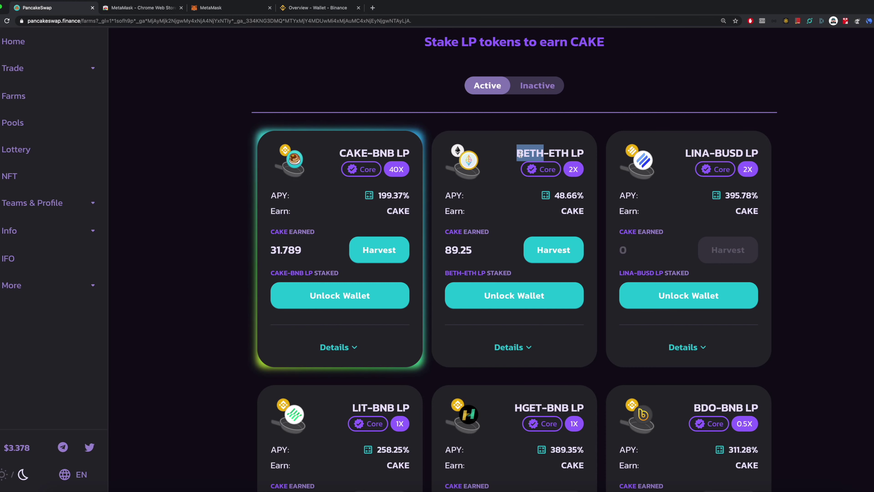
drag(519, 155, 544, 153)
click(549, 154)
drag(550, 154, 570, 152)
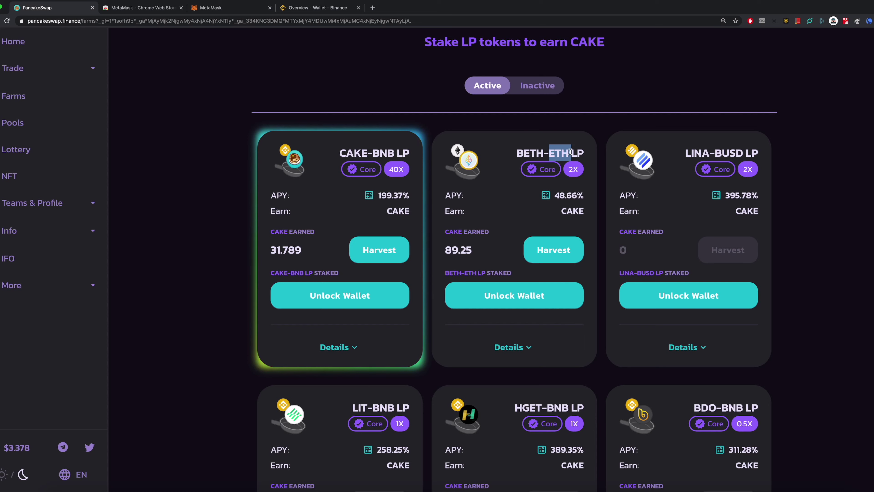
click(513, 157)
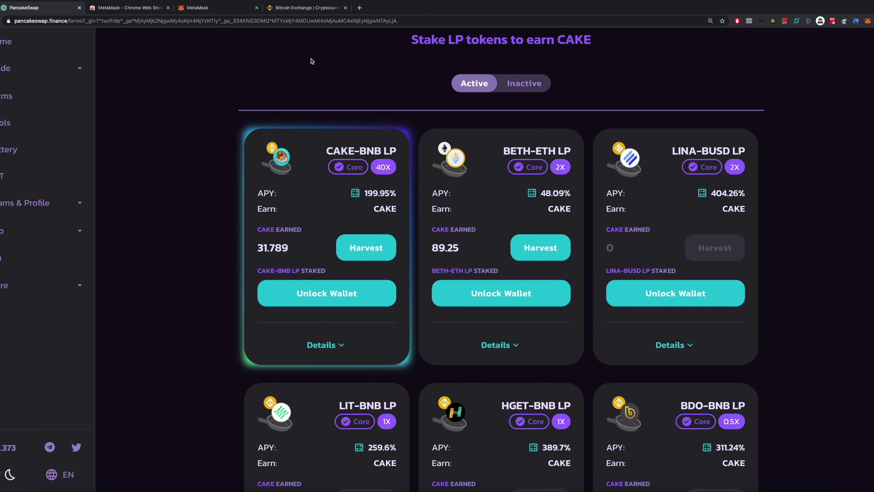
- Switch to Binance, open ETH 2.0 Staking from Binance Earn and review the staking process description
click(305, 9)
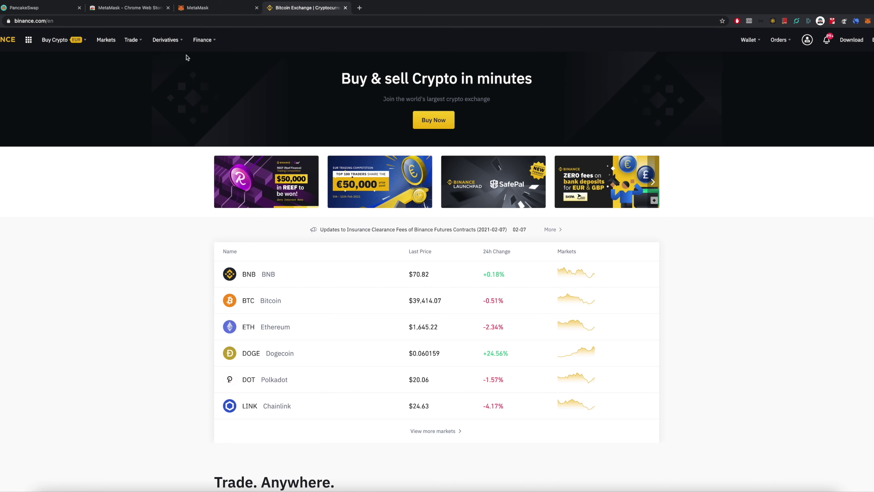
mouse_move(203, 47)
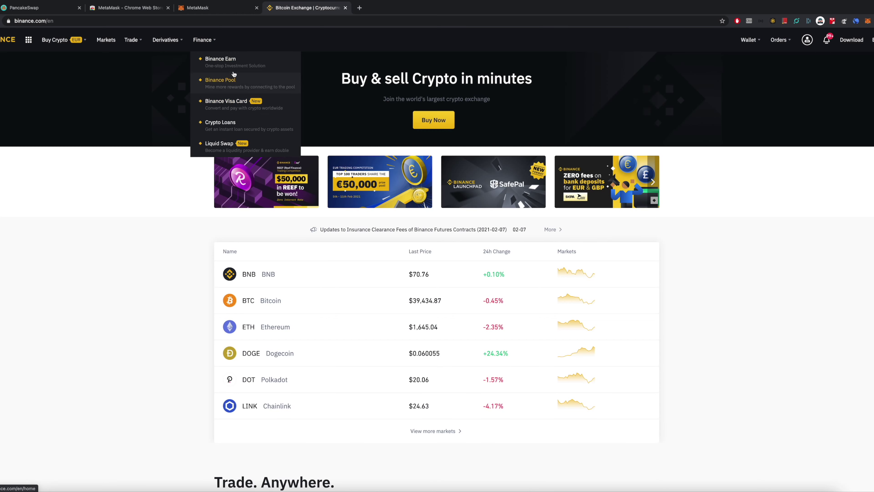
click(233, 64)
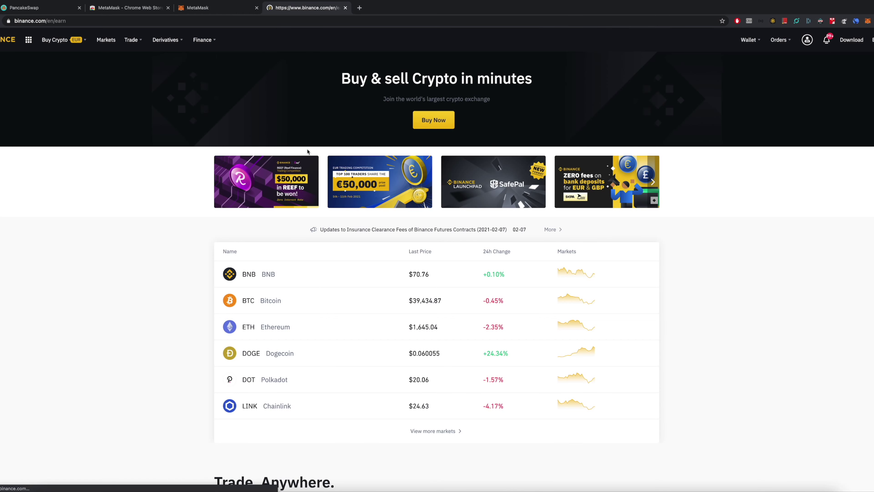
scroll(340, 220, down, 3)
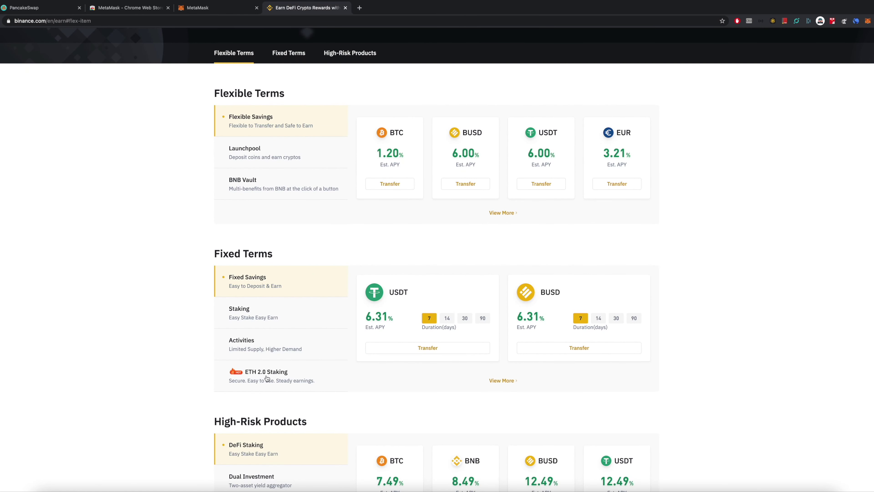
click(267, 378)
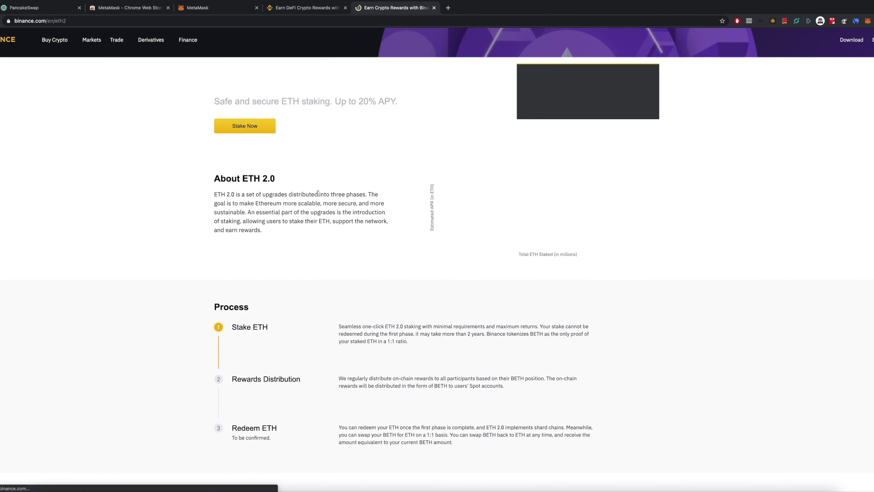
scroll(306, 244, down, 2)
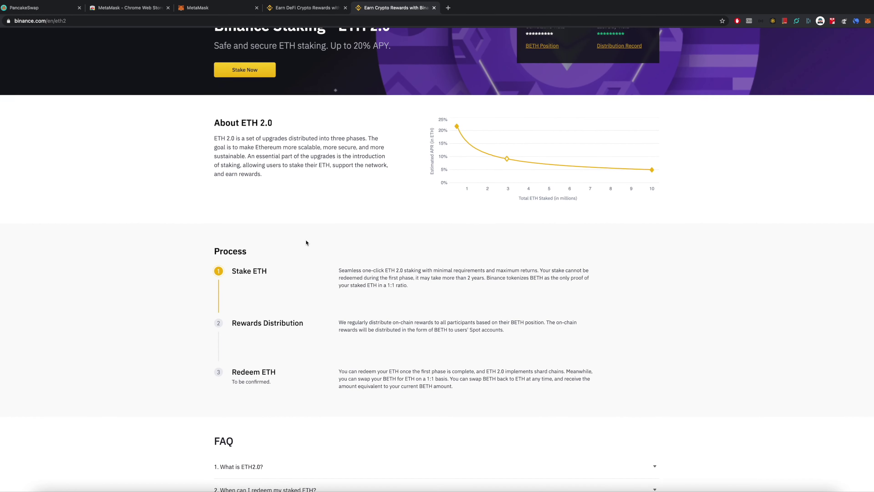
scroll(306, 243, up, 1)
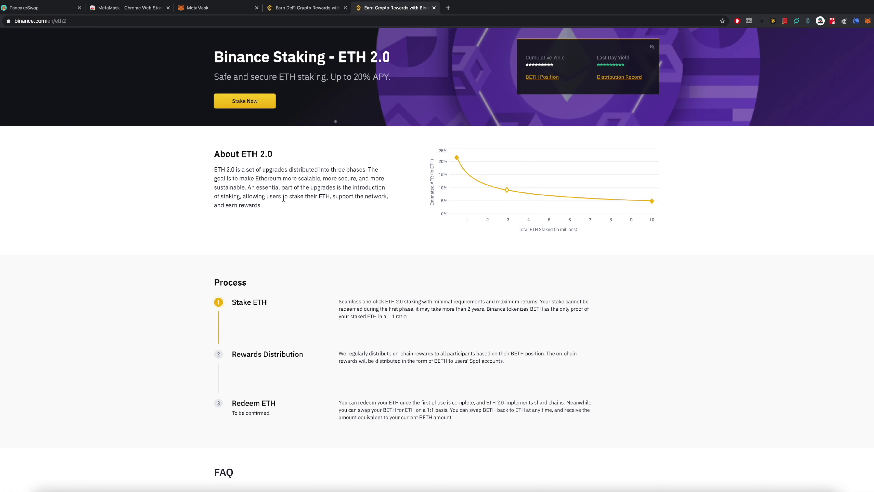
scroll(320, 208, down, 2)
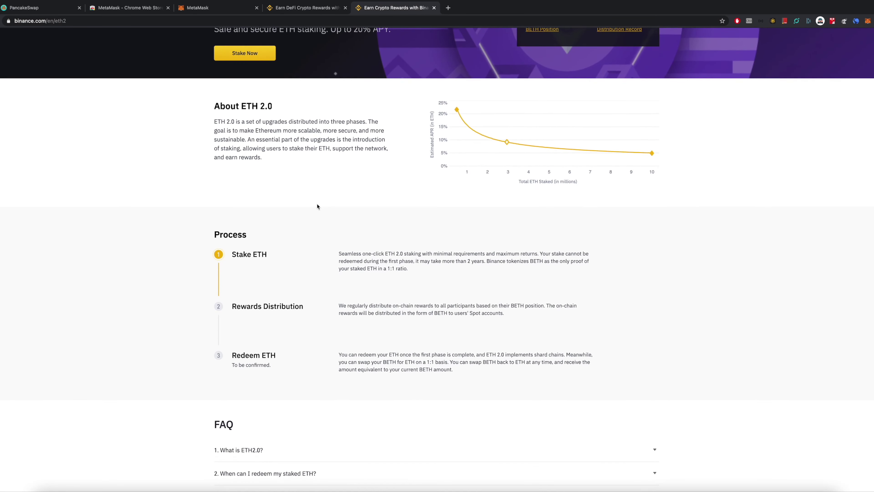
scroll(316, 208, up, 3)
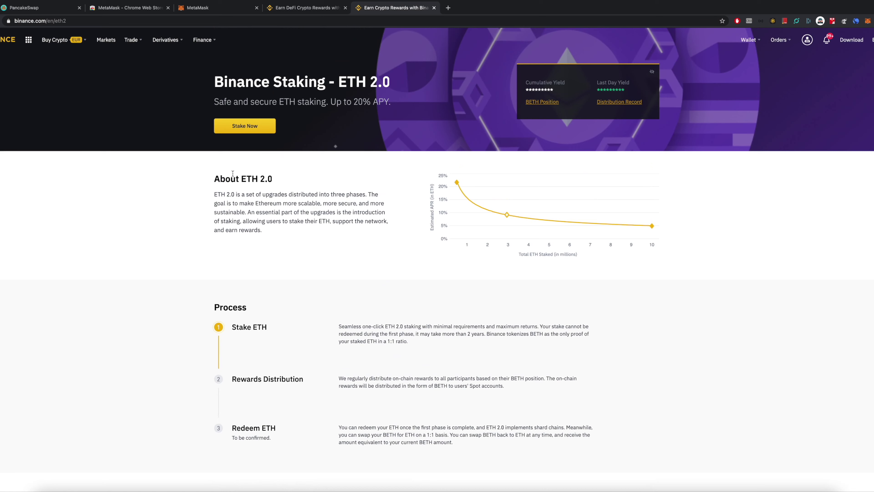
- Preview staking the maximum available ETH, compare the stake amount with the distributed BETH, and dismiss the form without confirming
click(242, 128)
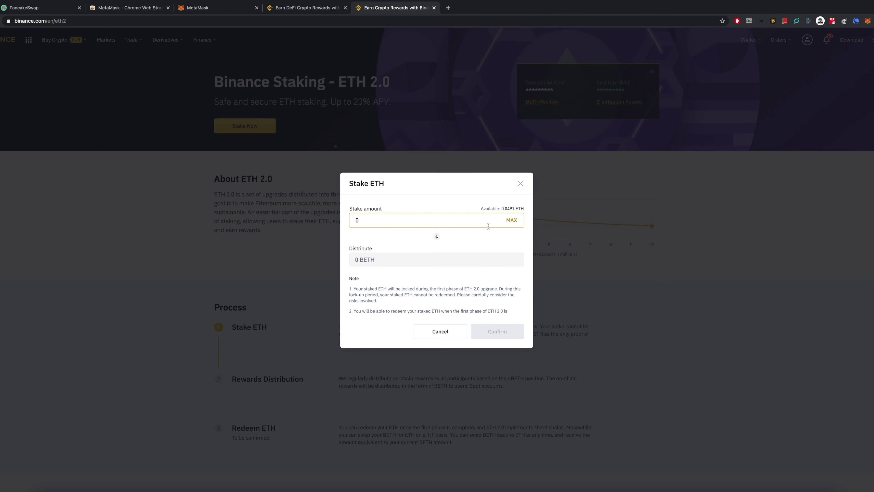
click(512, 221)
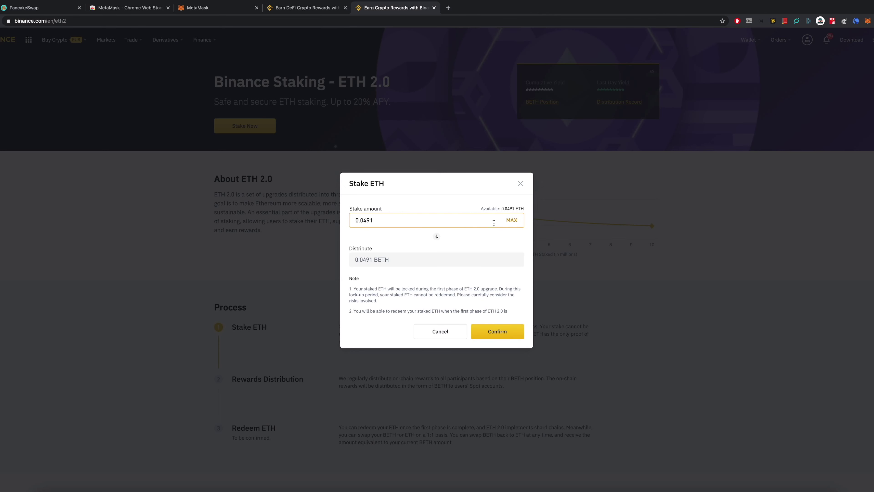
drag(379, 222, 351, 219)
click(377, 220)
drag(355, 262, 372, 260)
click(392, 263)
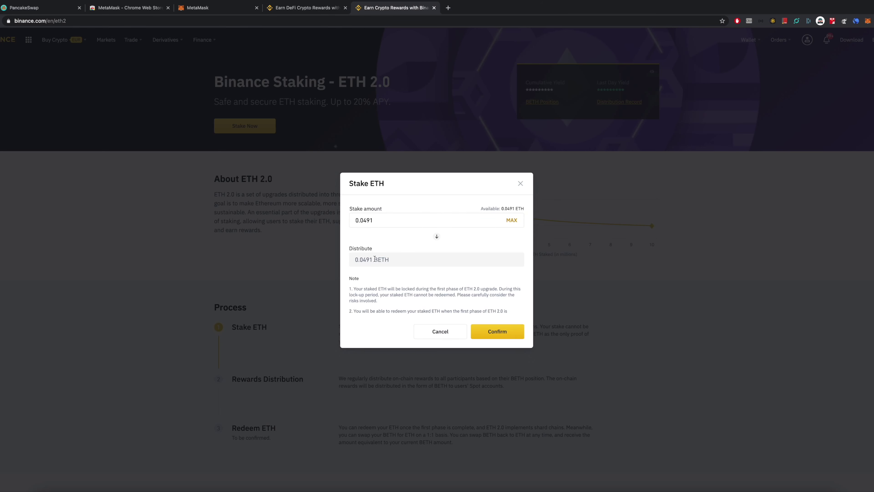
drag(373, 259, 388, 259)
click(388, 260)
click(361, 226)
click(437, 333)
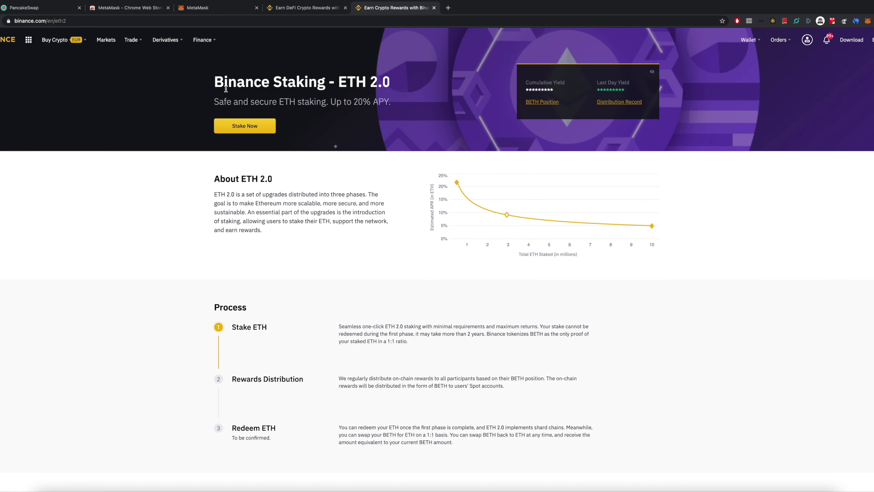
- Search the Binance spot markets for "beth" and open the BETH/ETH trading page
click(104, 42)
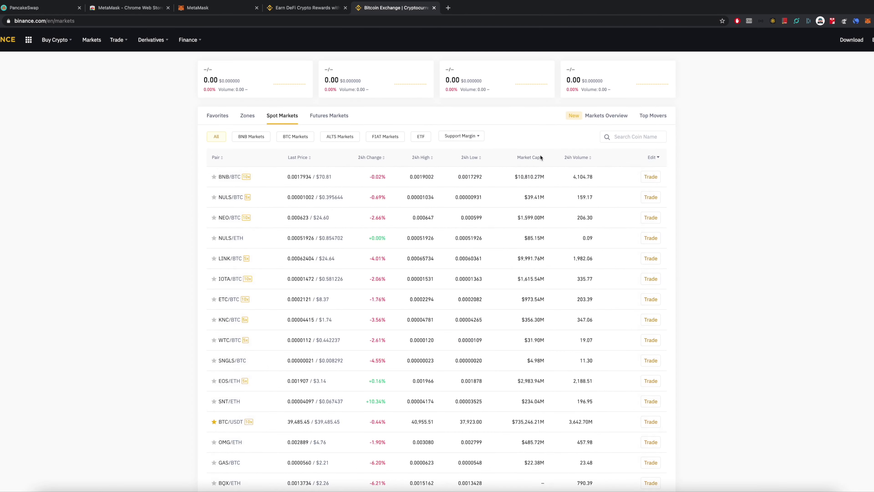
click(620, 137)
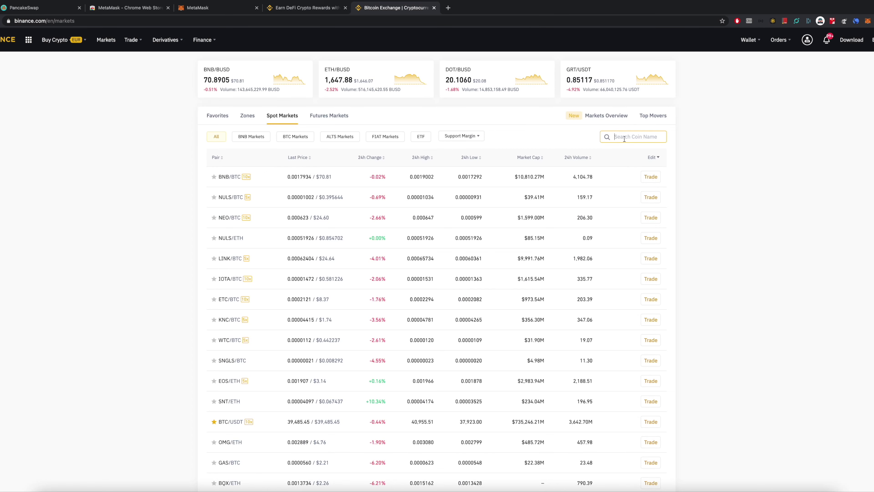
text(beth)
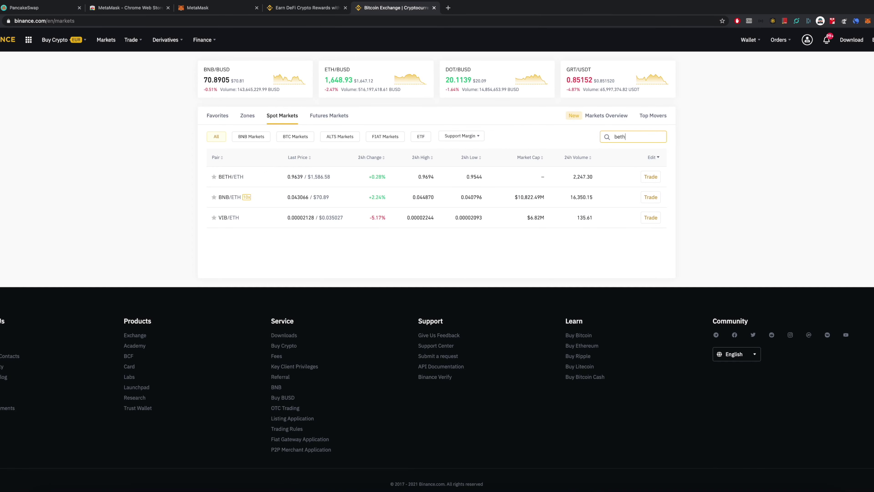
scroll(253, 183, down, 1)
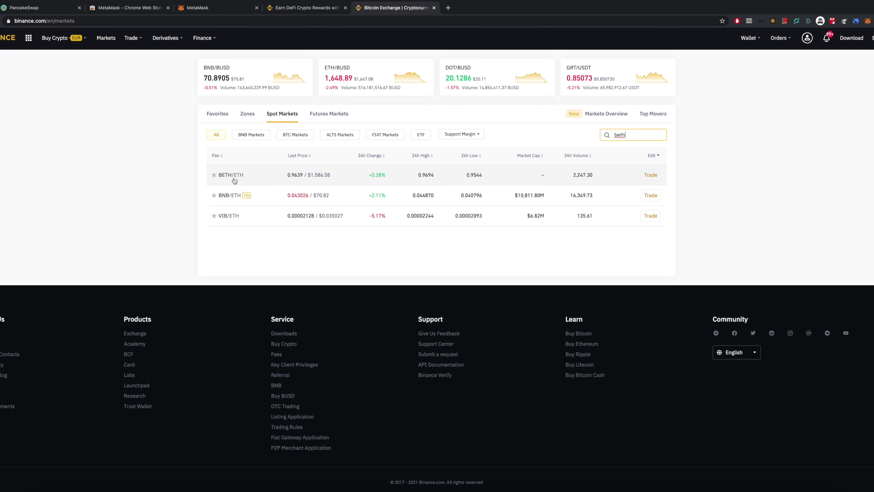
click(649, 174)
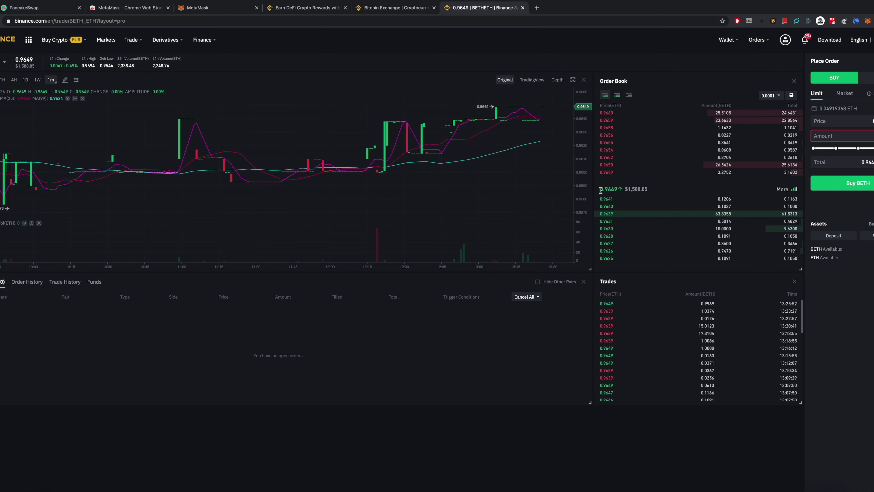
- Examine the current BETH price in ETH in the BETH/ETH order book
drag(600, 191, 616, 188)
click(616, 190)
drag(600, 190, 617, 190)
click(661, 192)
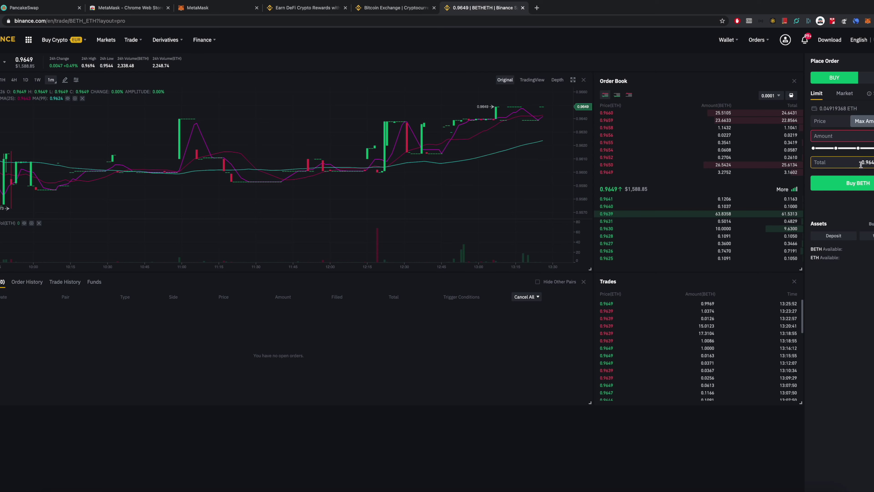
- Buy BETH with a market order using 50% of the available ETH balance
drag(860, 162, 873, 163)
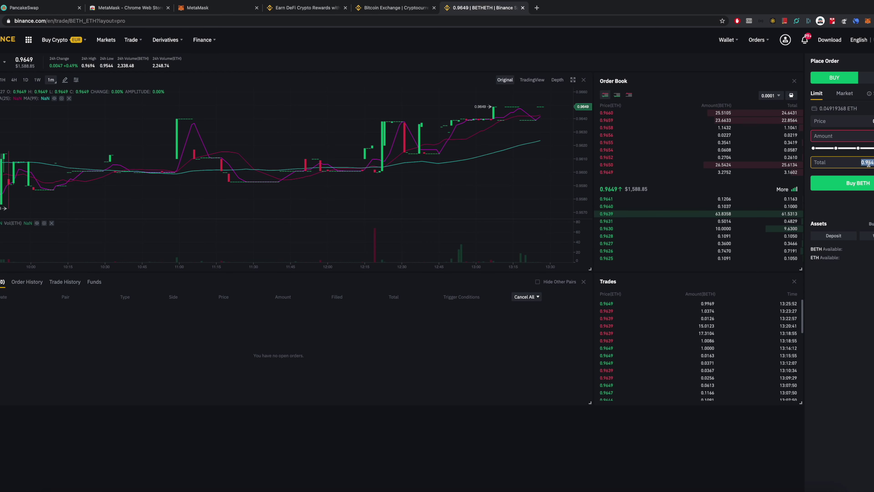
click(872, 206)
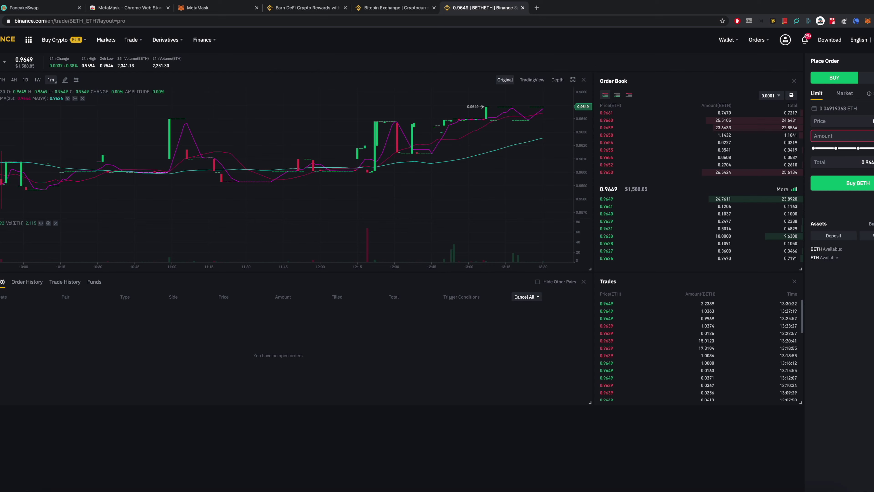
drag(872, 153, 858, 154)
click(843, 94)
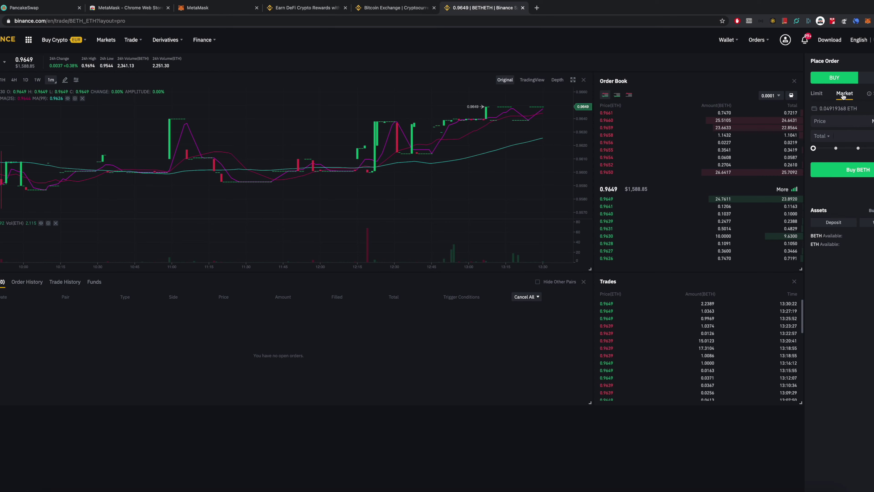
click(858, 148)
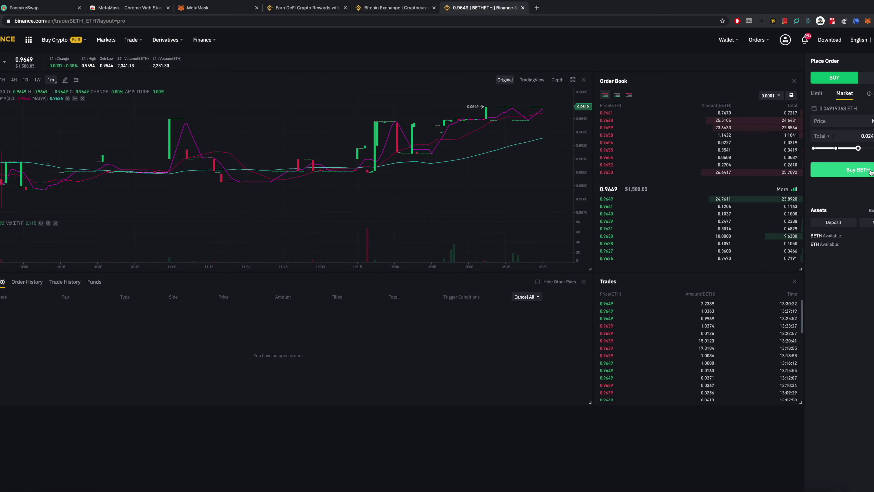
click(862, 171)
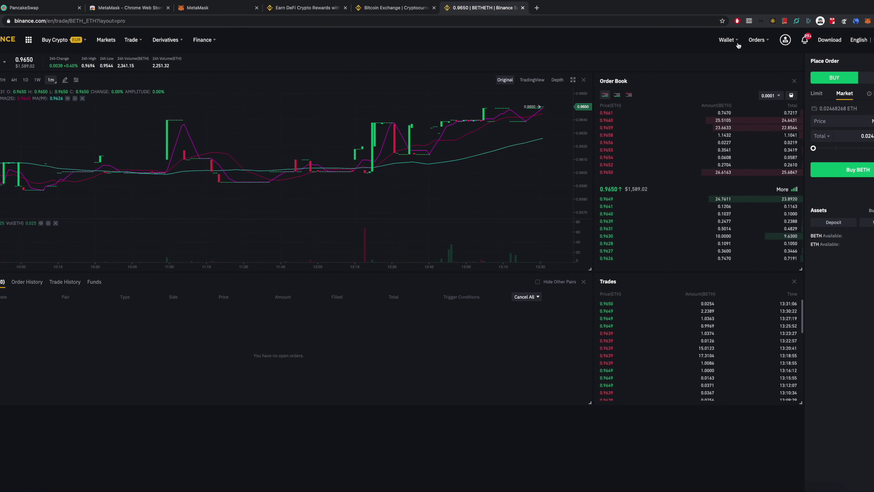
- Open the Fiat and Spot wallet, filter the coins by "eth" and check the ETH and BETH balances
mouse_move(726, 46)
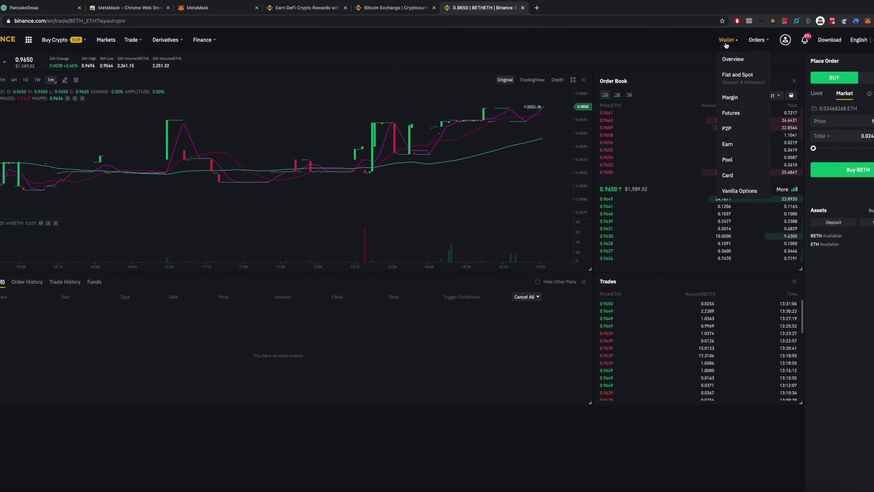
click(731, 76)
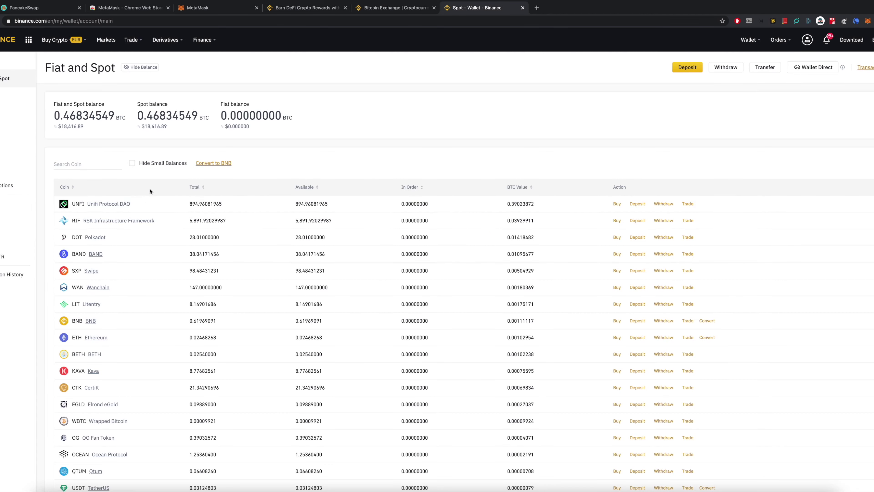
click(92, 165)
text(eth)
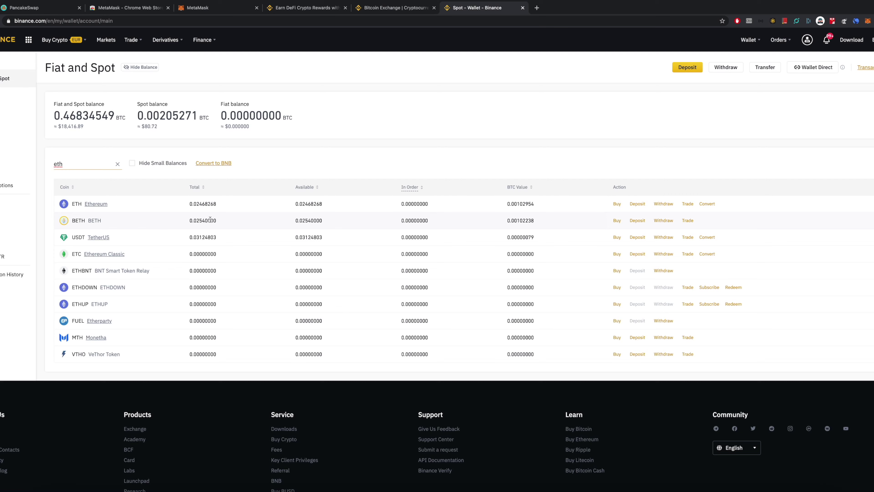
drag(192, 220, 214, 221)
click(359, 161)
- Start an ETH withdrawal over Binance Smart Chain (BSC) and complete the three safety questions, confirming BSC support, possible asset loss and BEP20 familiarity
click(663, 204)
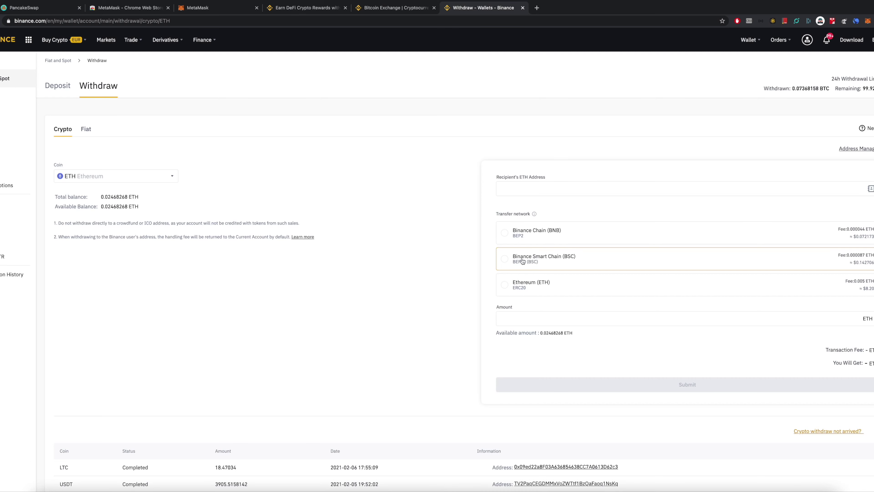
click(506, 258)
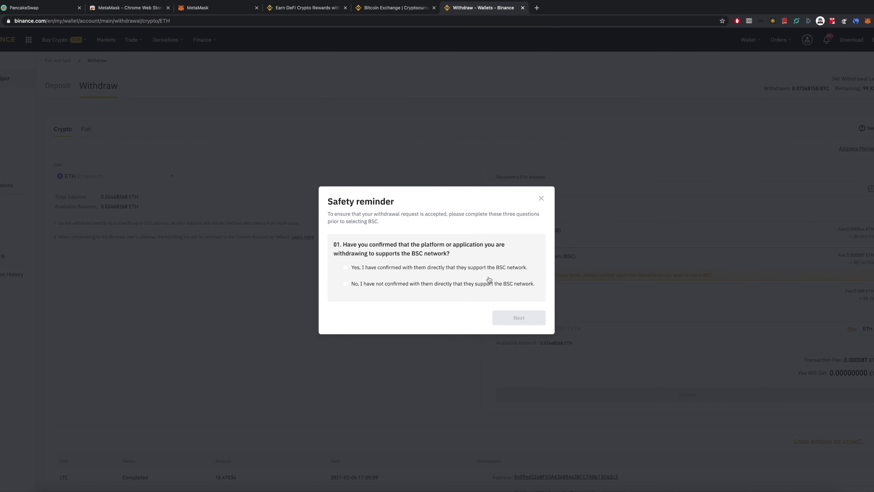
click(461, 267)
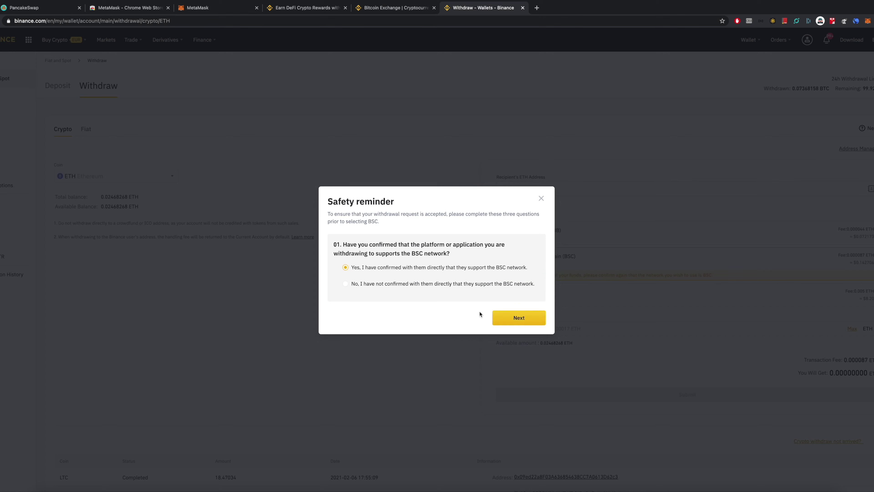
click(508, 318)
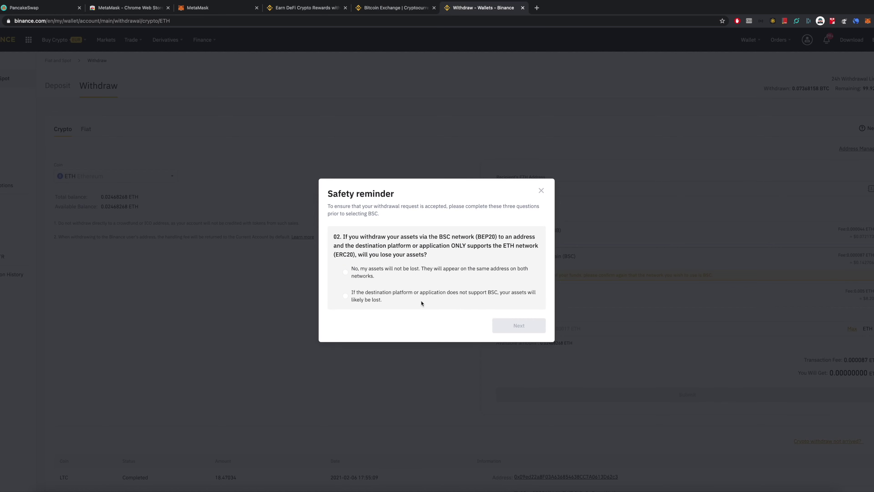
click(397, 270)
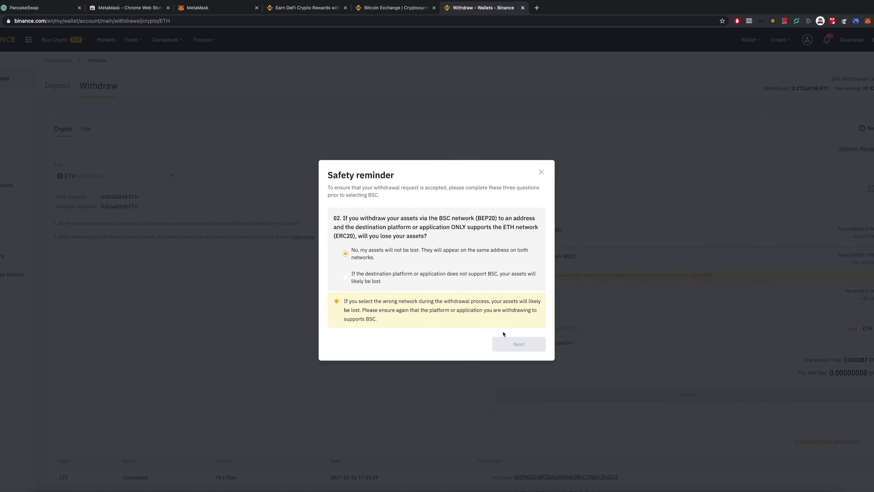
click(426, 276)
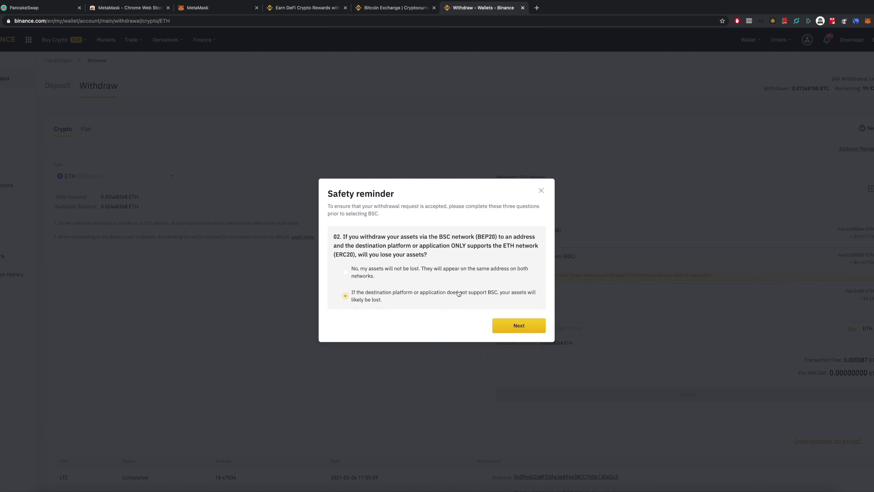
click(517, 324)
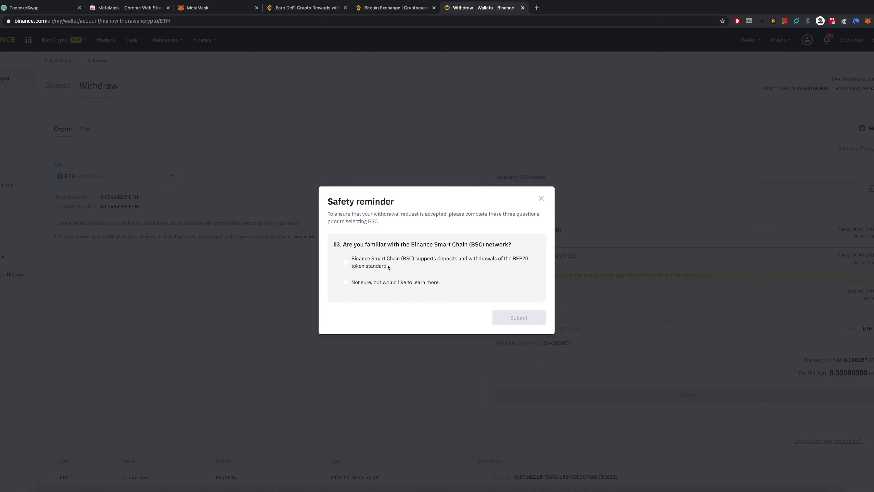
click(375, 264)
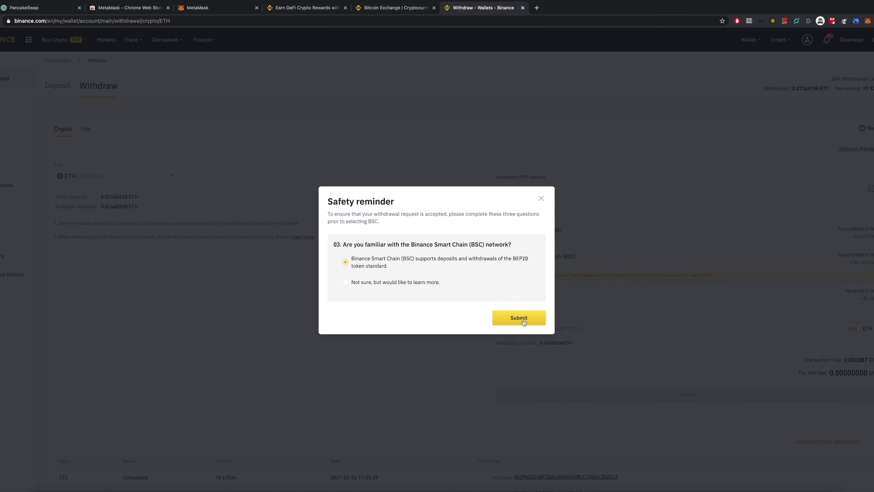
click(497, 319)
click(477, 318)
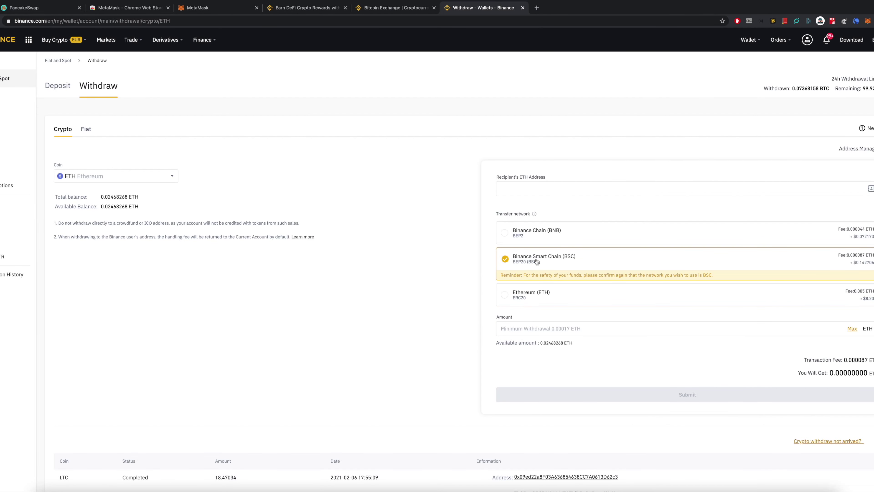
- Copy the MetaMask account address and paste it as the recipient's ETH address in the withdrawal form
click(517, 190)
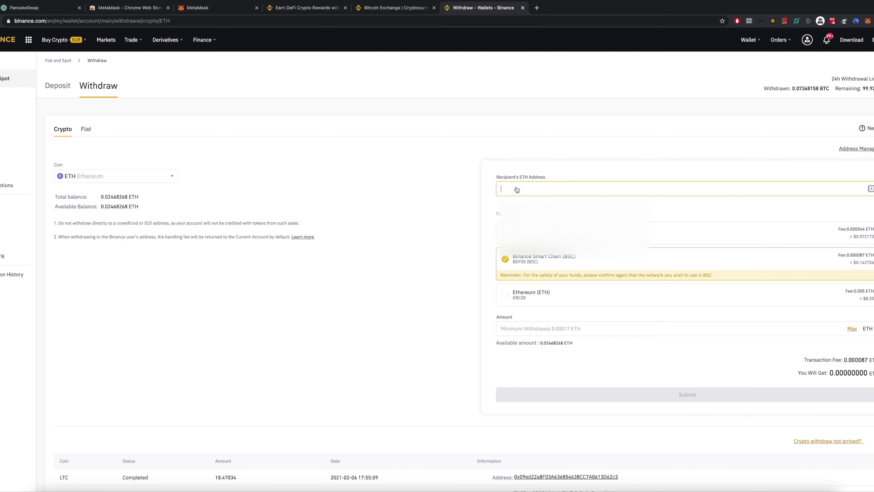
click(469, 181)
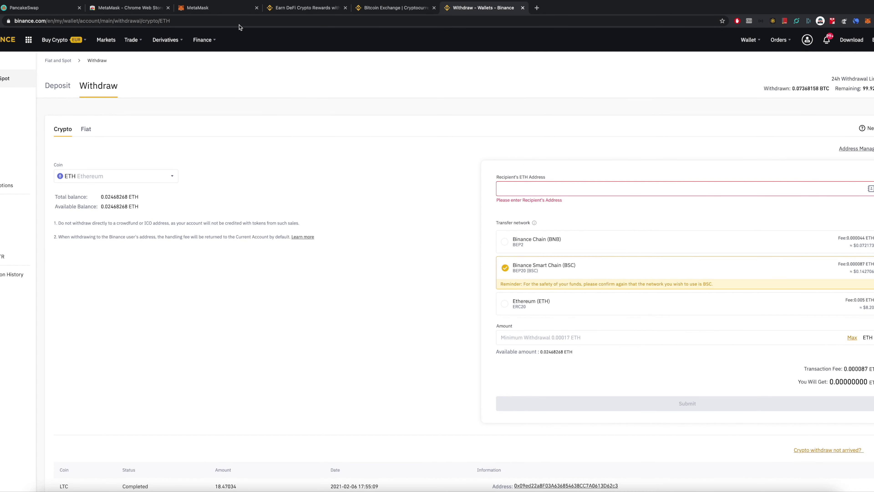
click(228, 9)
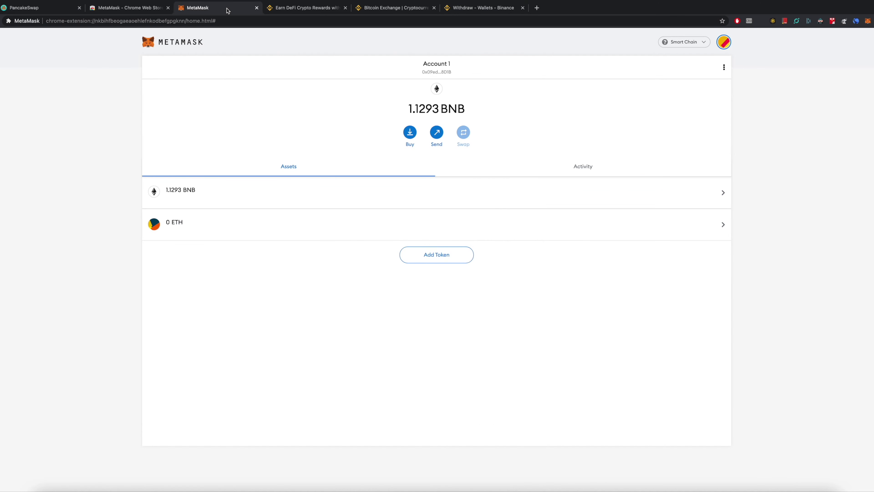
click(468, 13)
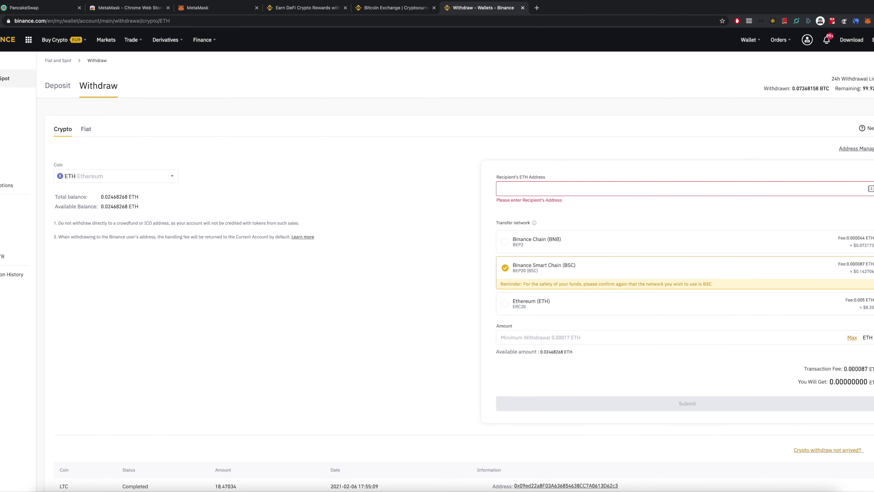
click(873, 20)
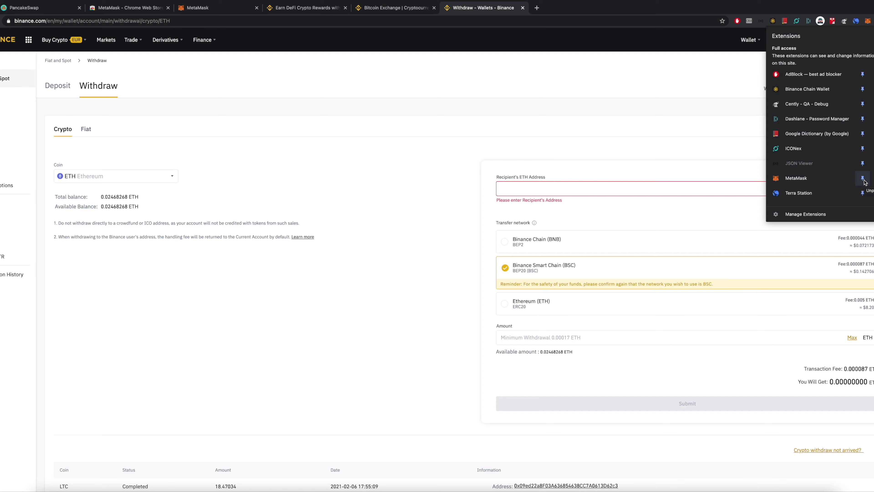
click(868, 22)
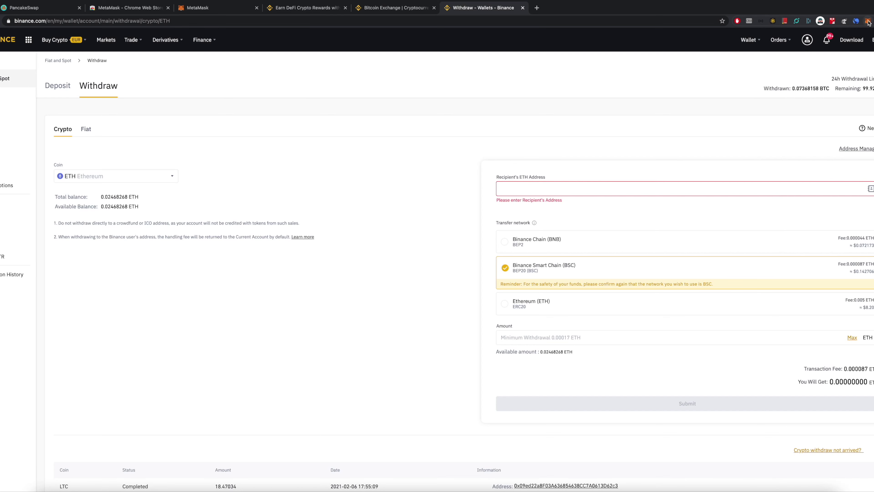
click(868, 22)
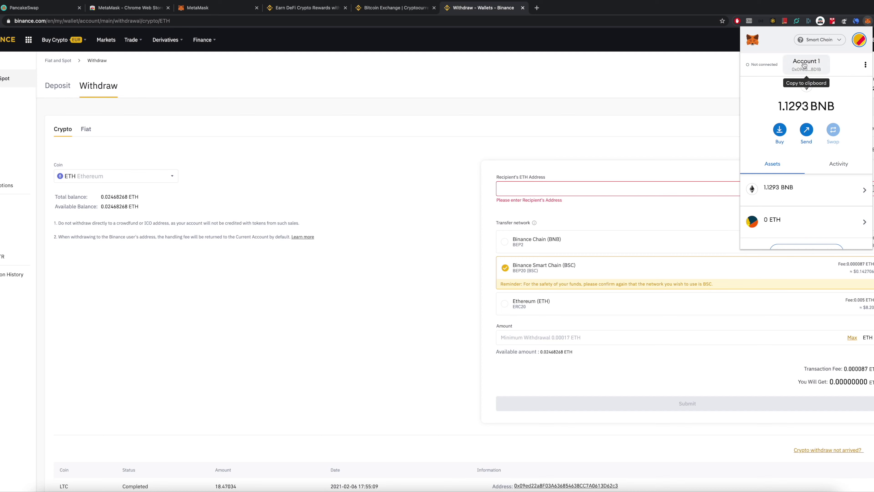
click(808, 70)
click(564, 188)
key(super+v)
click(563, 188)
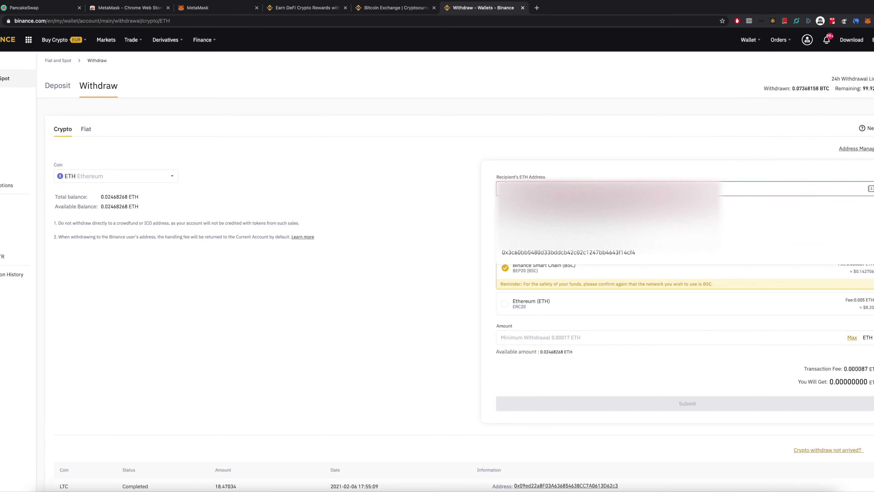
click(591, 154)
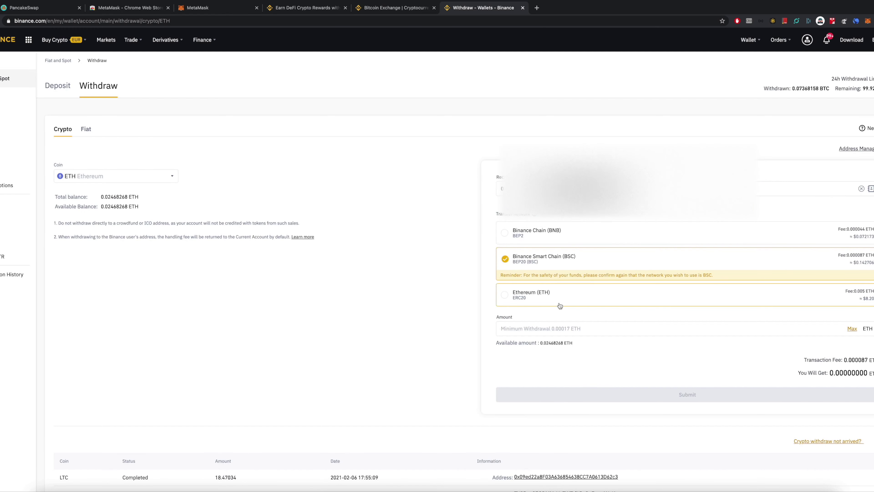
- Set the withdrawal to the maximum available ETH, submit it and request the phone verification code
scroll(689, 303, down, 2)
click(747, 292)
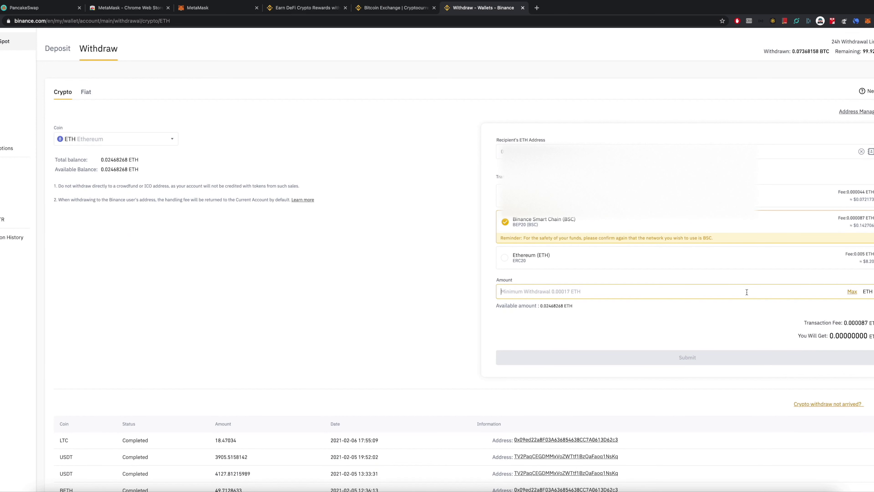
click(852, 293)
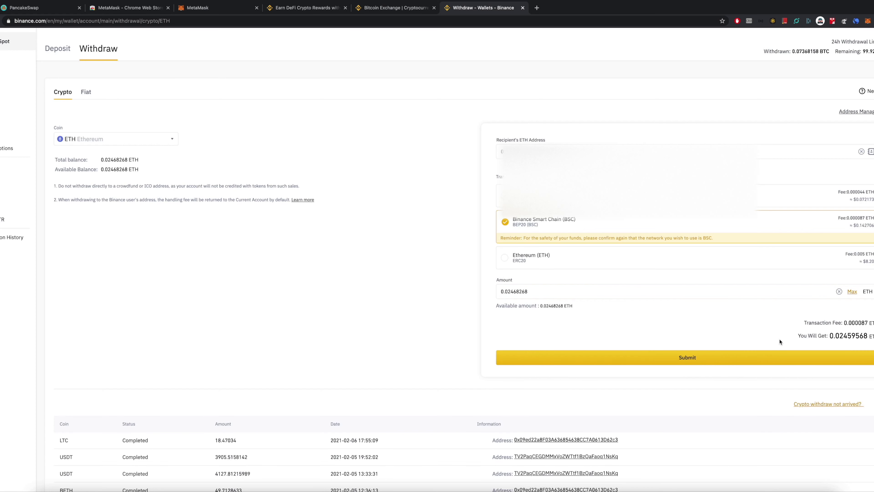
click(686, 361)
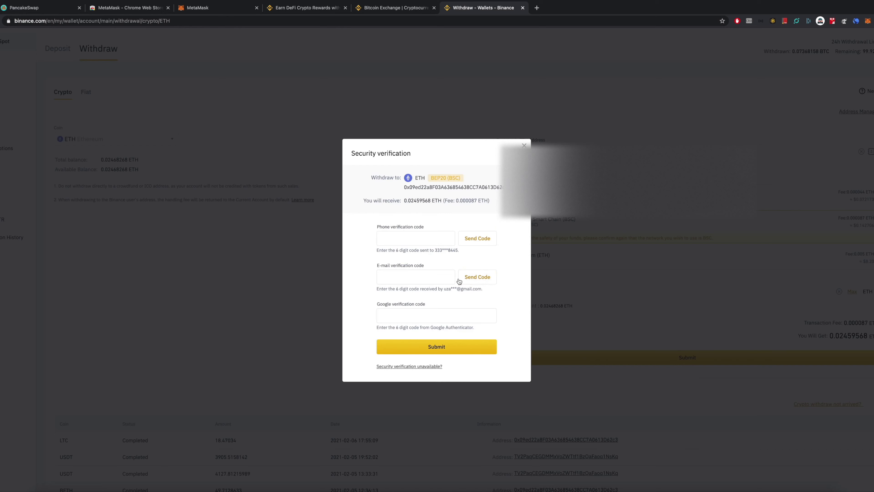
click(469, 238)
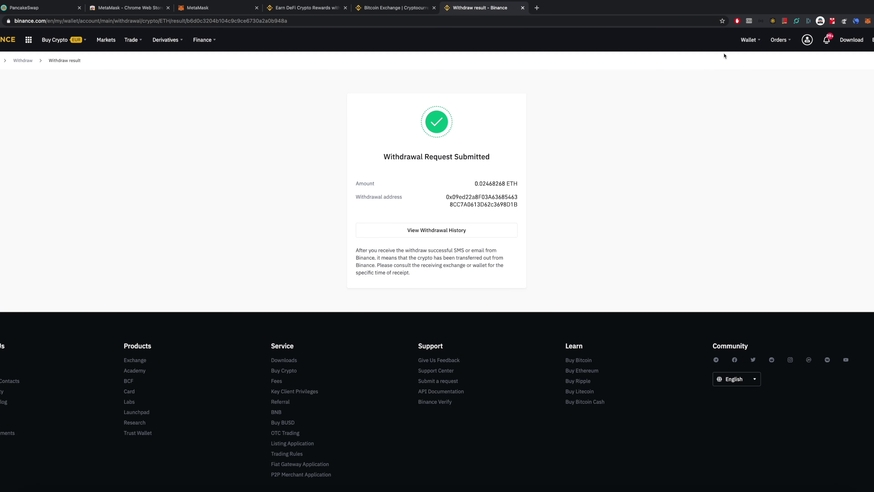
- Return to the Fiat and Spot wallet, search for "beth" and open the BETH withdrawal form
mouse_move(751, 43)
click(750, 73)
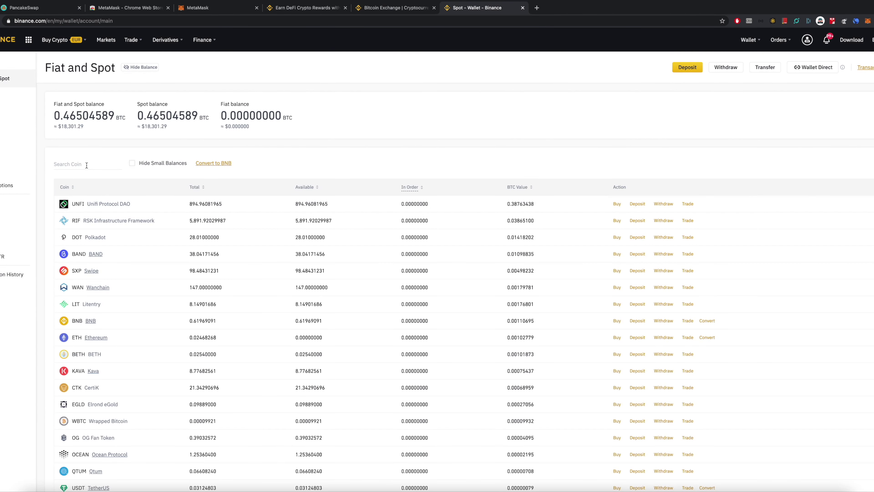
click(86, 165)
text(beth)
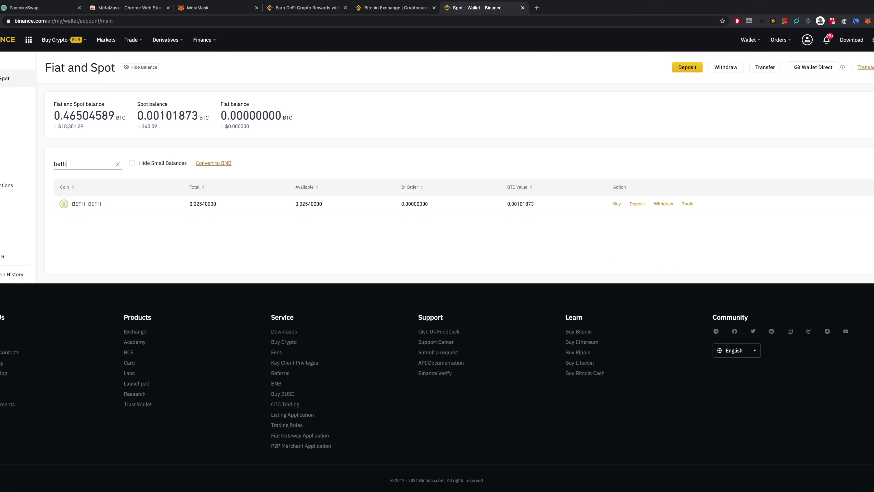
click(663, 204)
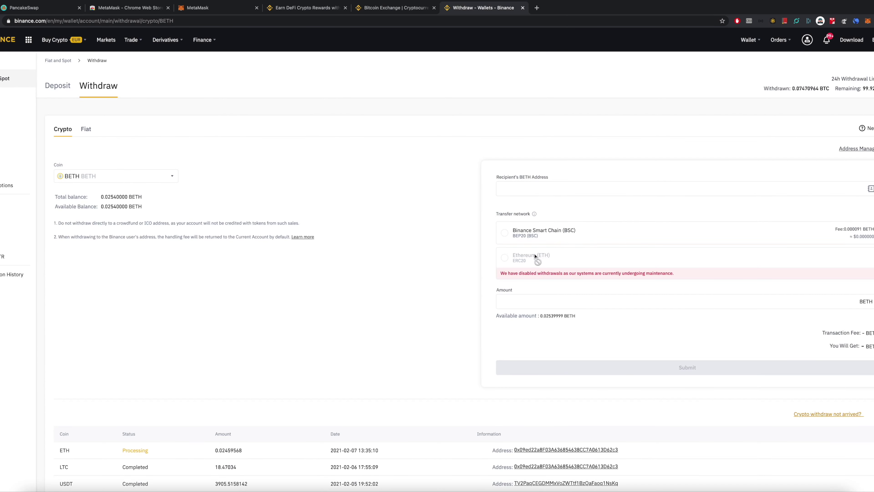
- Select Binance Smart Chain (BSC) as the transfer network in the BETH withdrawal form and go to the amount entry
click(511, 236)
click(530, 189)
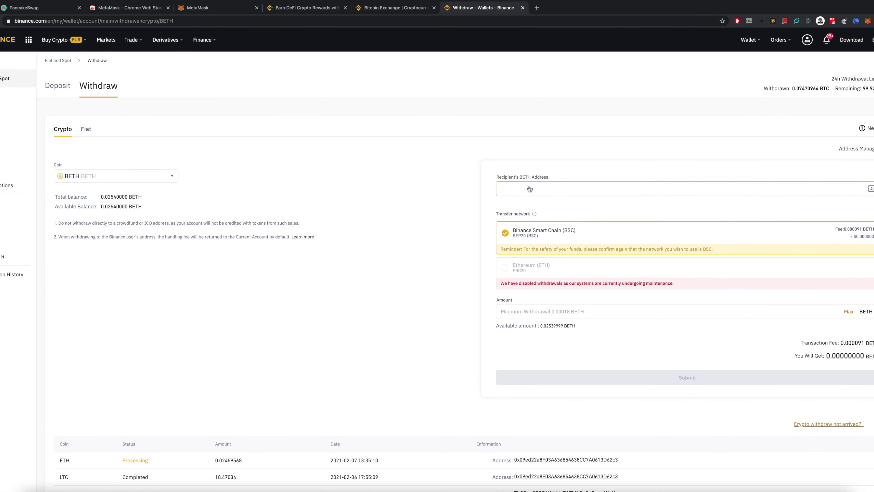
click(551, 310)
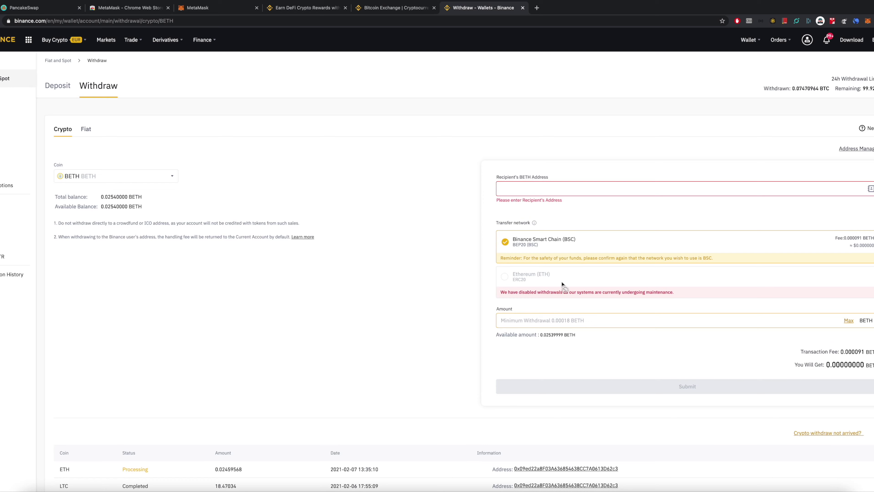
- Open the Binance wallet overview and look over the balances of the individual wallets
mouse_move(745, 44)
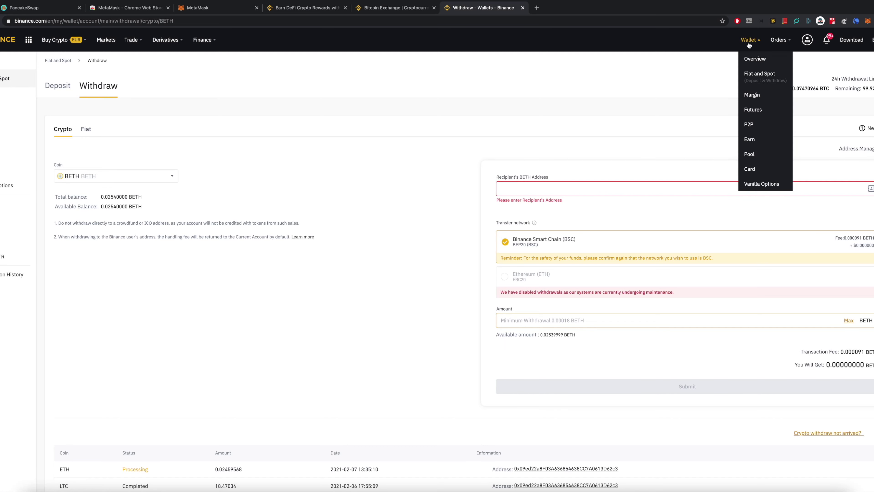
click(754, 60)
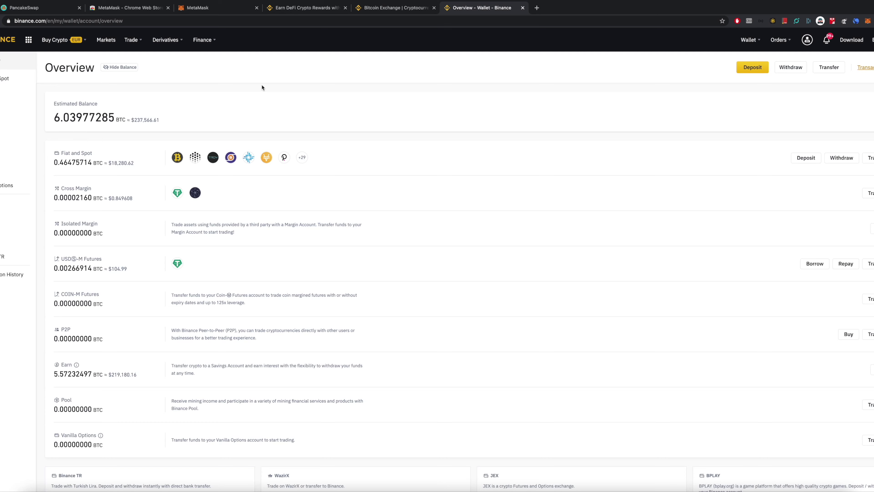
mouse_move(749, 41)
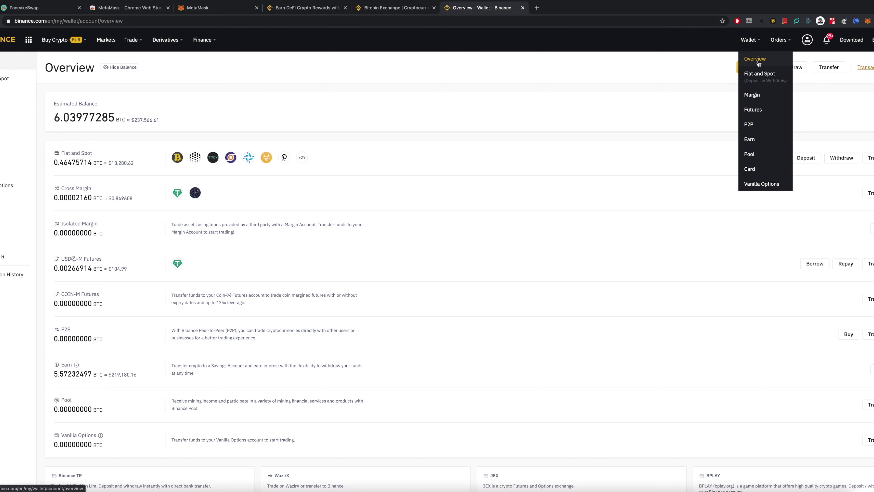
click(755, 59)
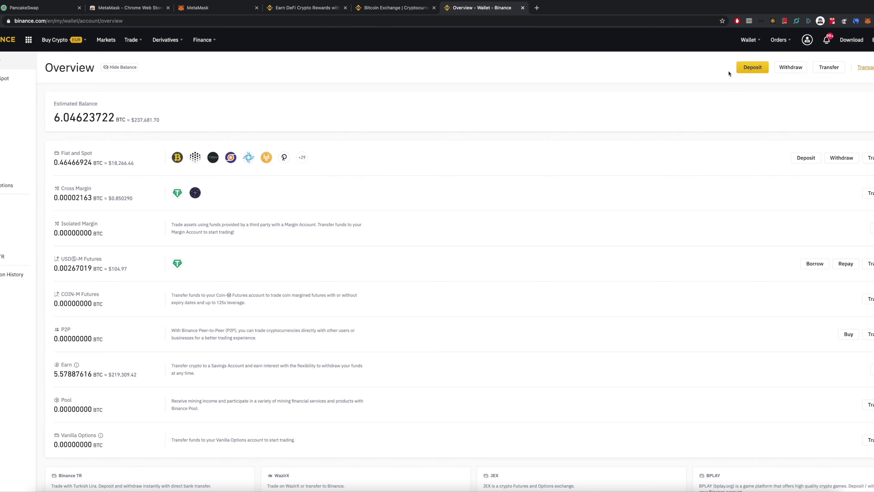
- Open the BNB withdrawal form from the Fiat and Spot wallet and select Binance Smart Chain (BSC) as its transfer network
mouse_move(750, 40)
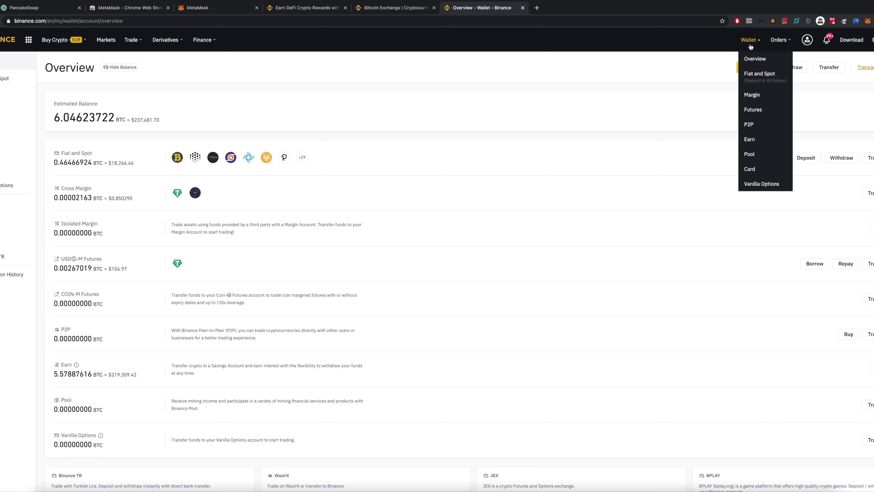
click(759, 73)
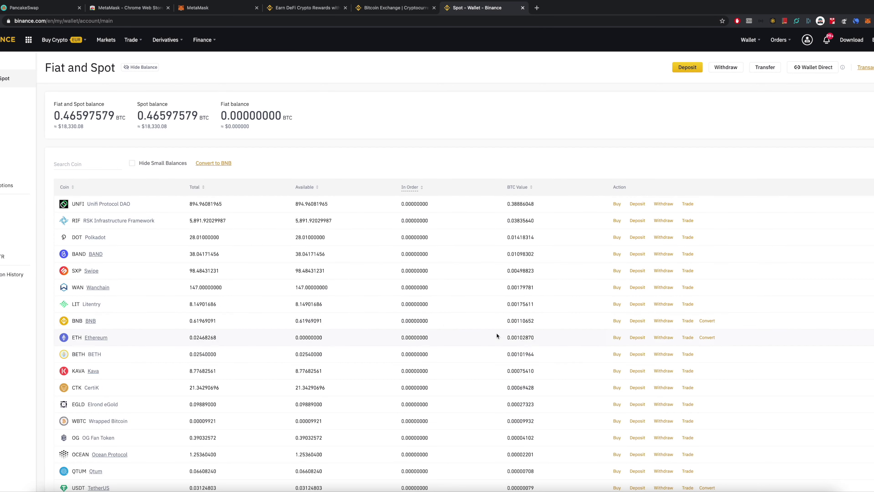
click(664, 321)
click(559, 191)
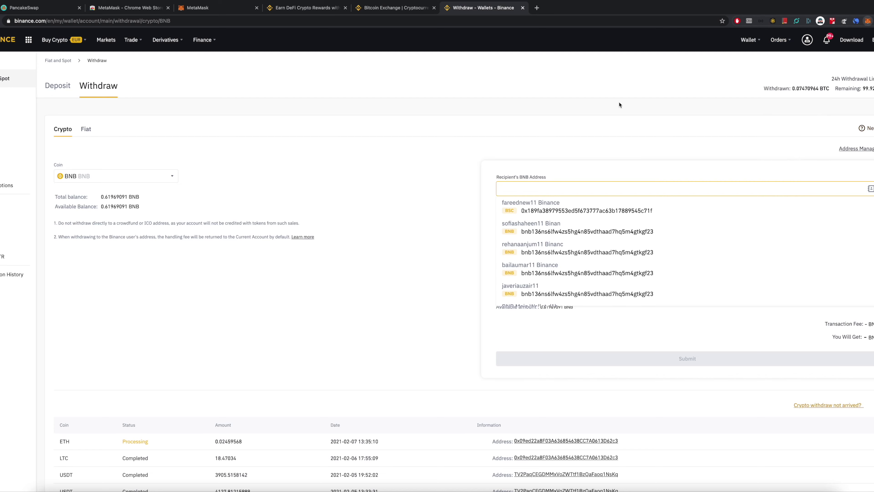
click(411, 224)
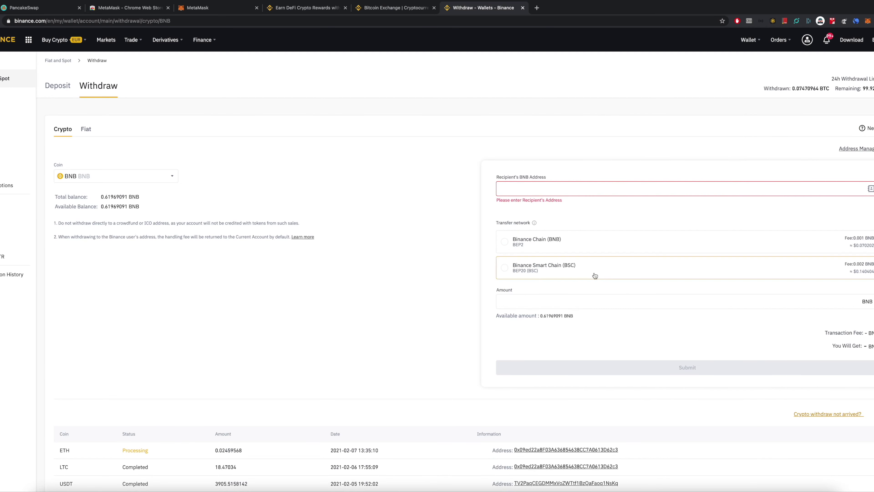
click(505, 268)
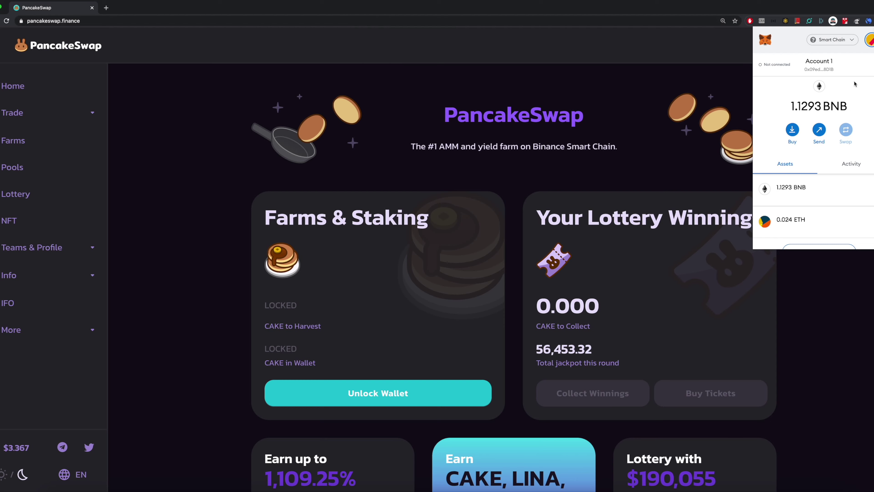
- Check the BNB and ETH balances in the MetaMask wallet on Smart Chain, then close the wallet
mouse_move(799, 106)
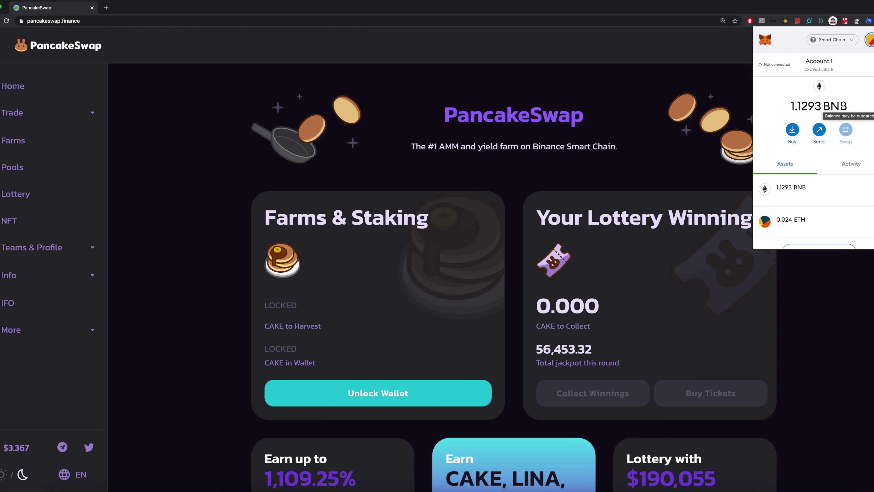
drag(793, 107, 828, 143)
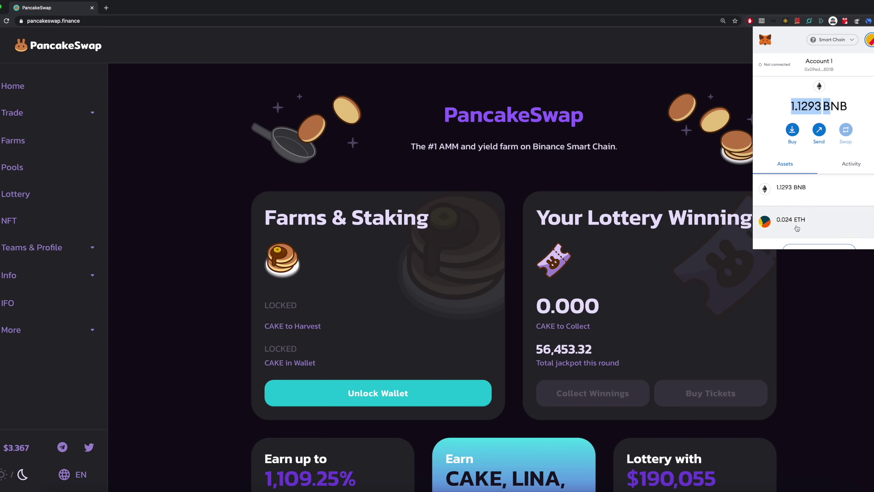
scroll(790, 226, down, 1)
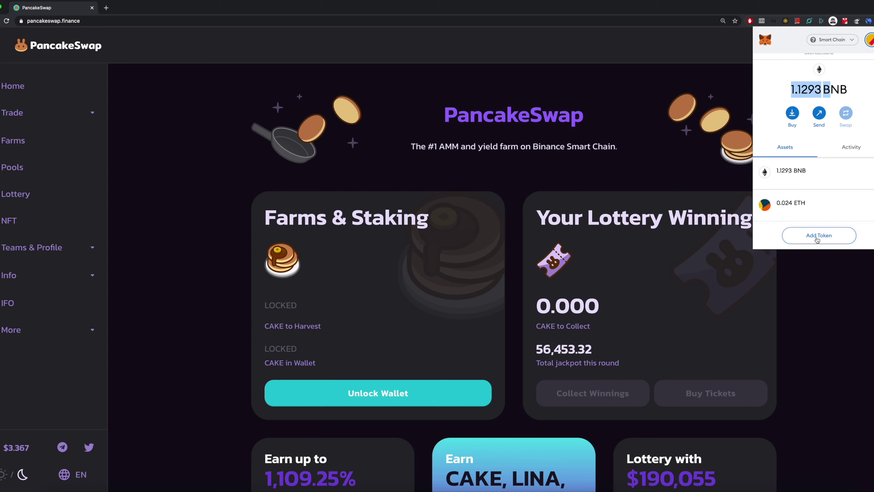
click(870, 236)
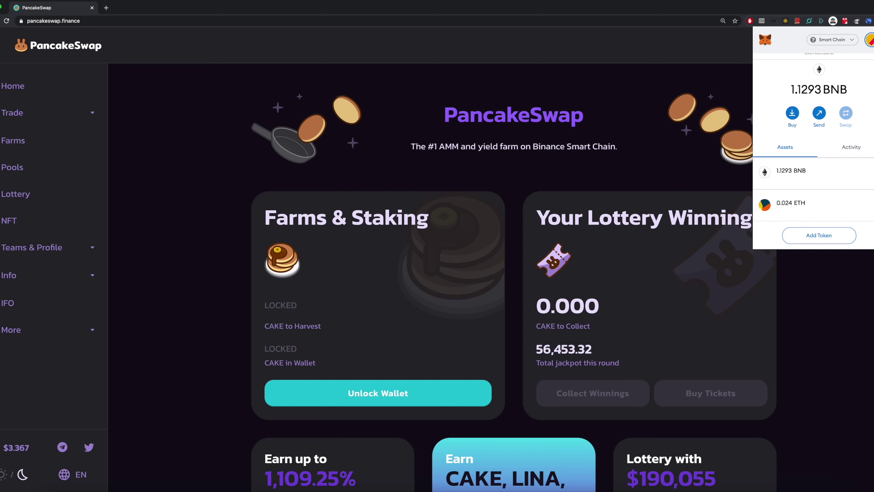
key(Escape)
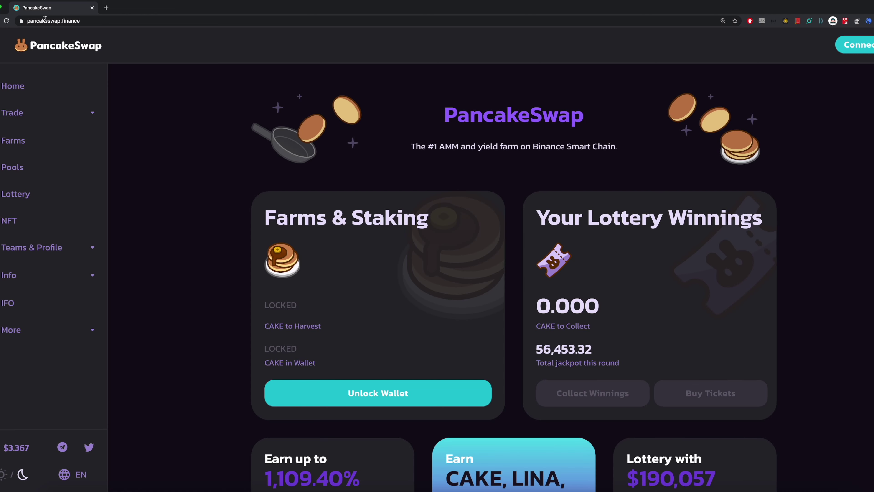
- Reload PancakeSwap and connect MetaMask Account 1 to the site
click(7, 21)
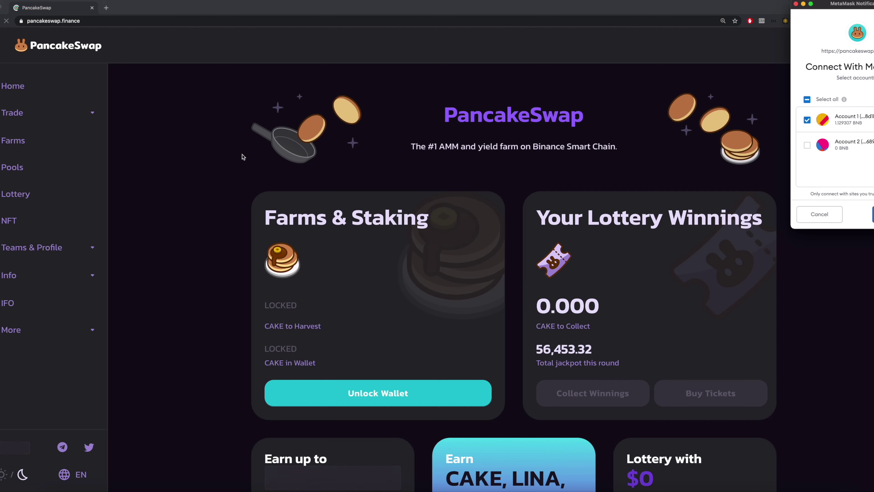
drag(846, 7, 687, 83)
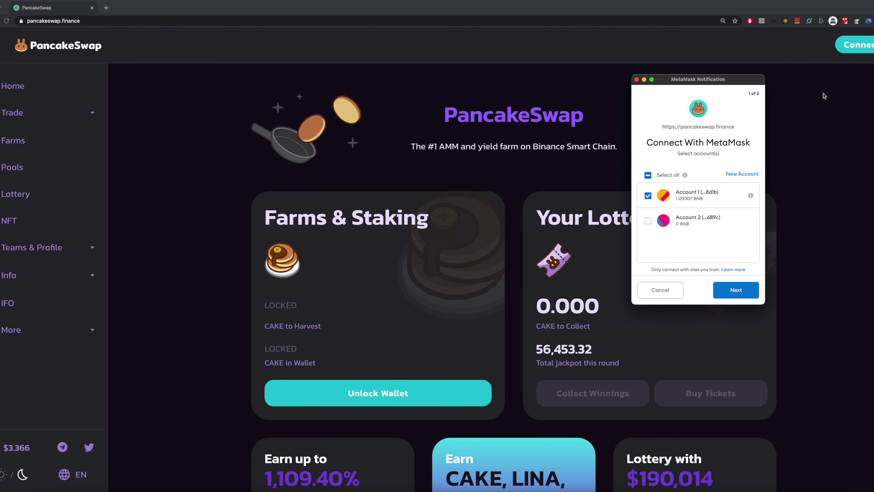
click(728, 289)
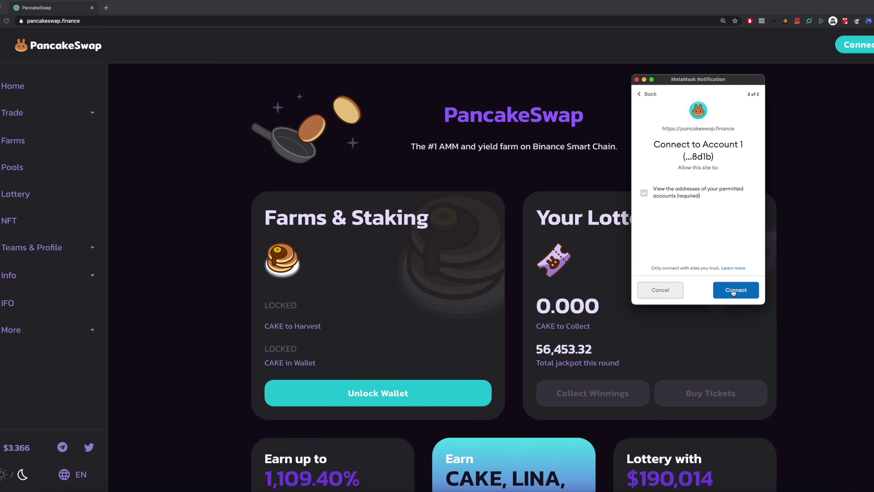
click(733, 290)
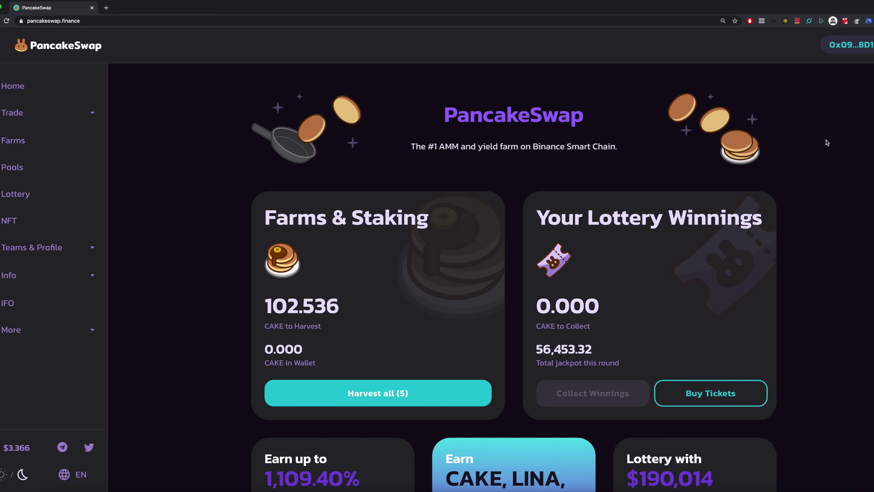
- Open PancakeSwap's Liquidity page and connect MetaMask Account 1 to the exchange site
click(11, 120)
click(10, 168)
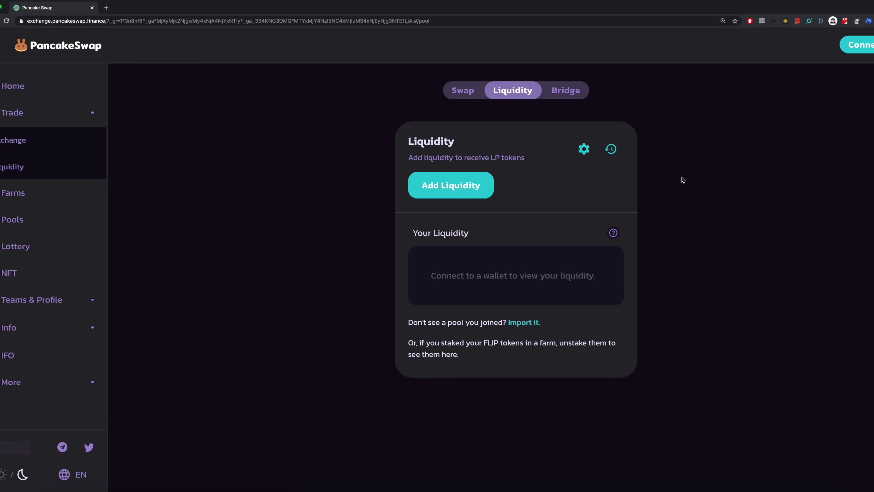
click(858, 51)
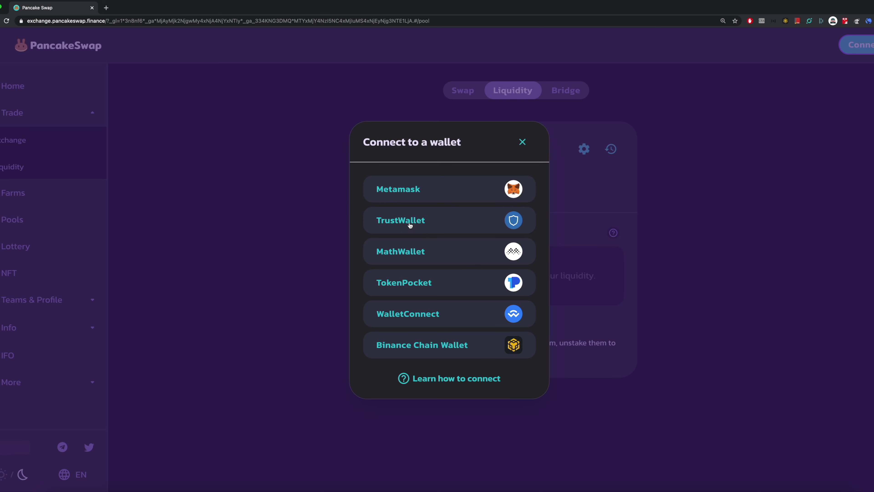
click(408, 193)
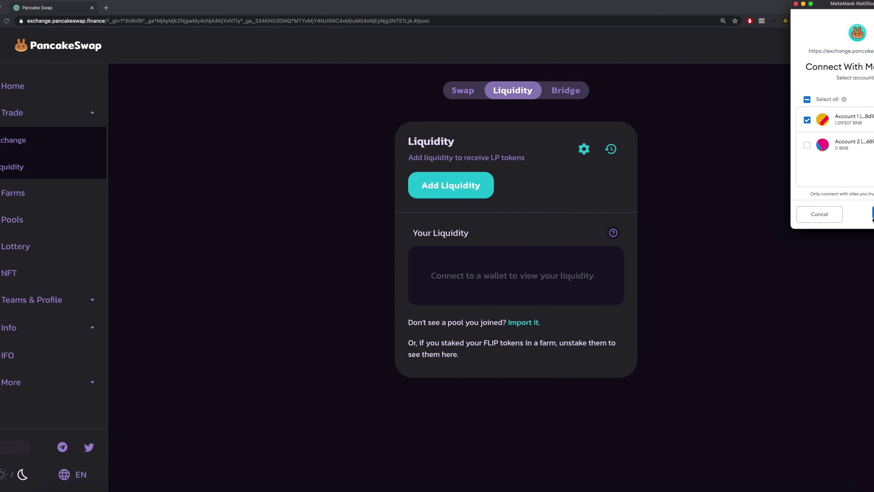
click(873, 215)
click(873, 214)
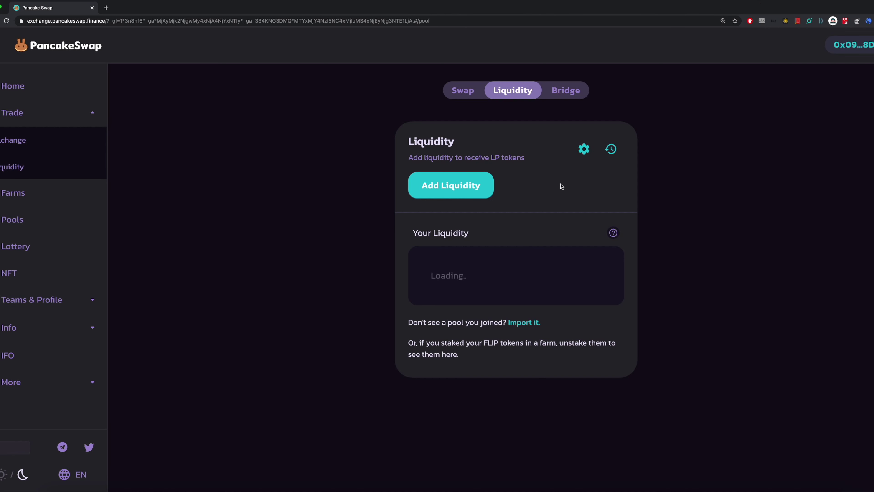
- Start adding liquidity and choose ETH as the first token and BETH as the second
click(453, 190)
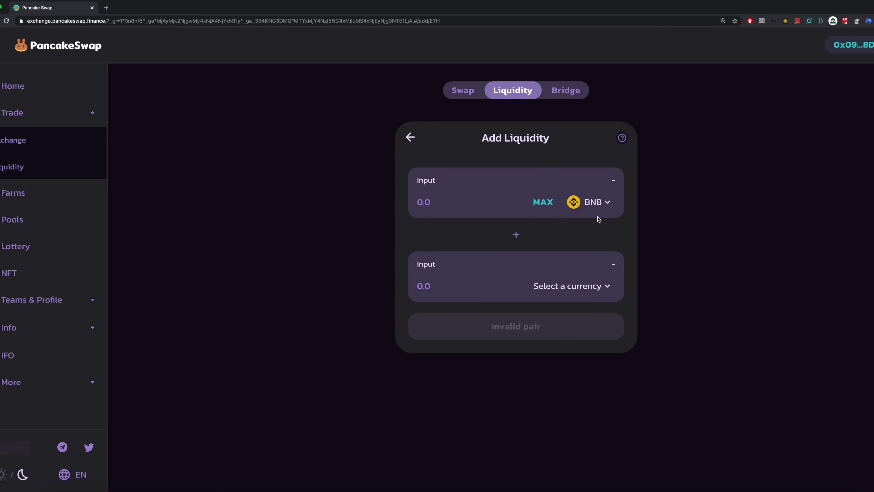
click(601, 204)
text(eth)
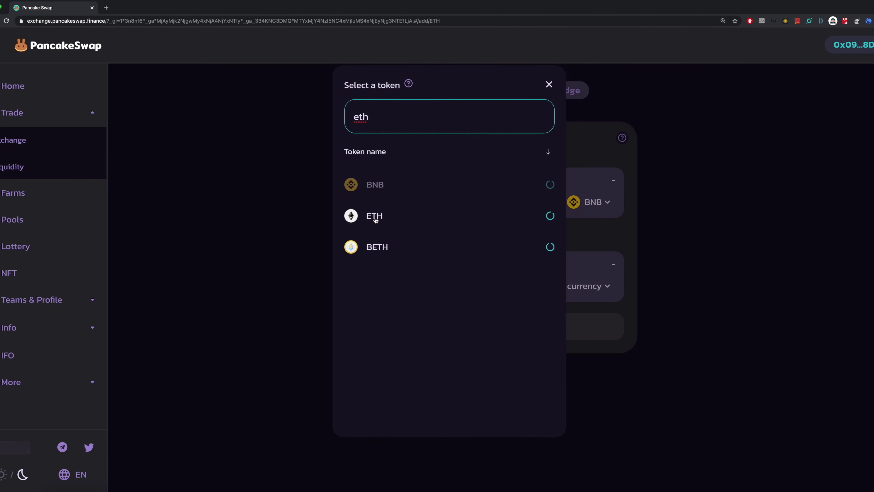
click(375, 217)
click(558, 285)
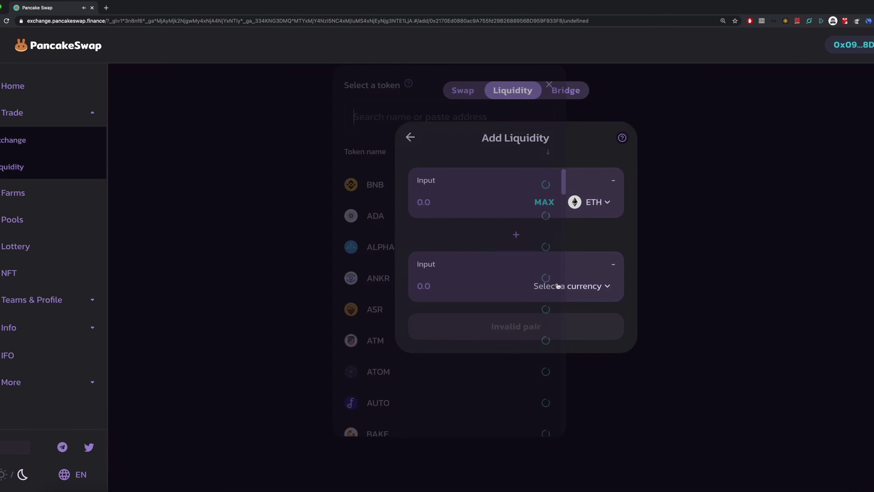
text(beth)
click(406, 185)
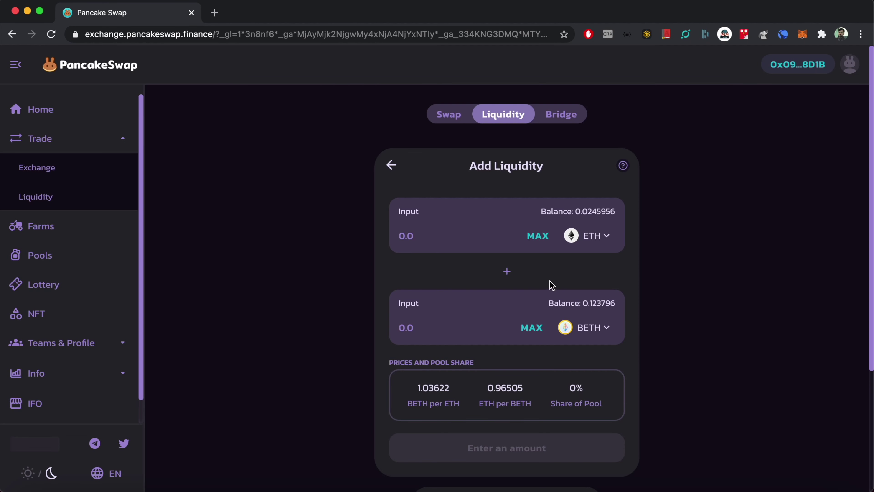
- Set the ETH input to the maximum balance of 0.02459568 and review the matching BETH amount and pool share
click(433, 236)
click(532, 238)
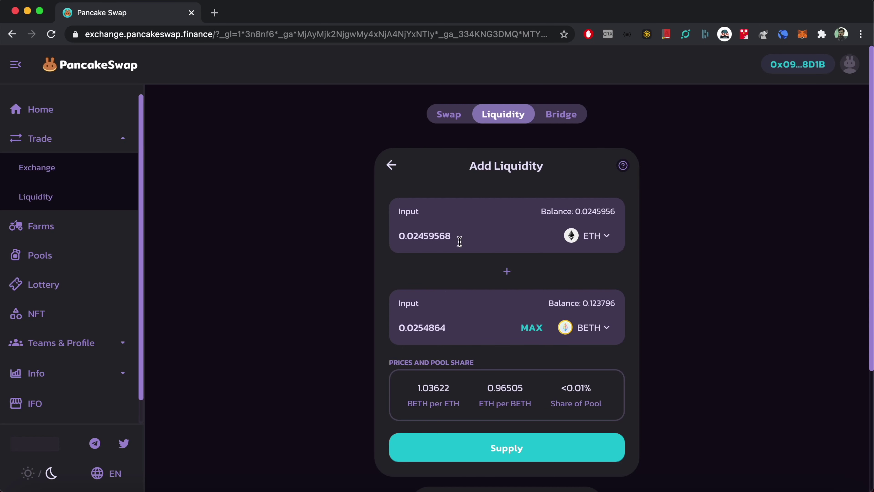
scroll(542, 425, down, 3)
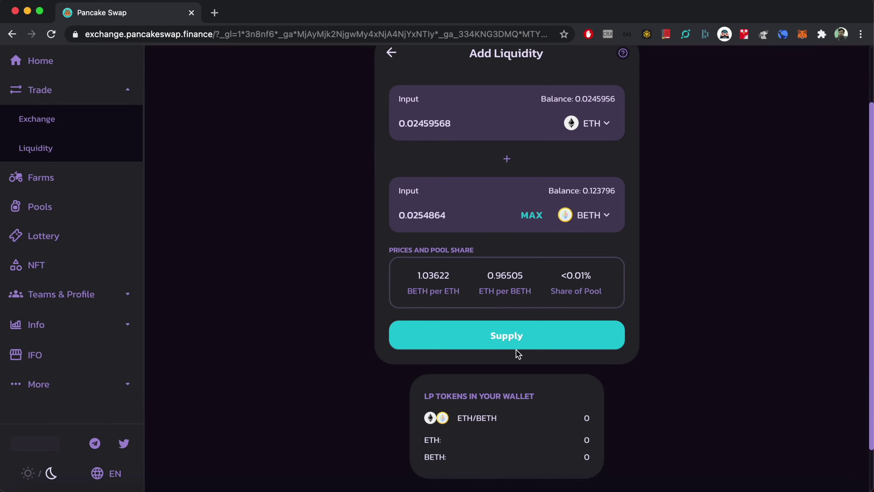
scroll(629, 324, up, 2)
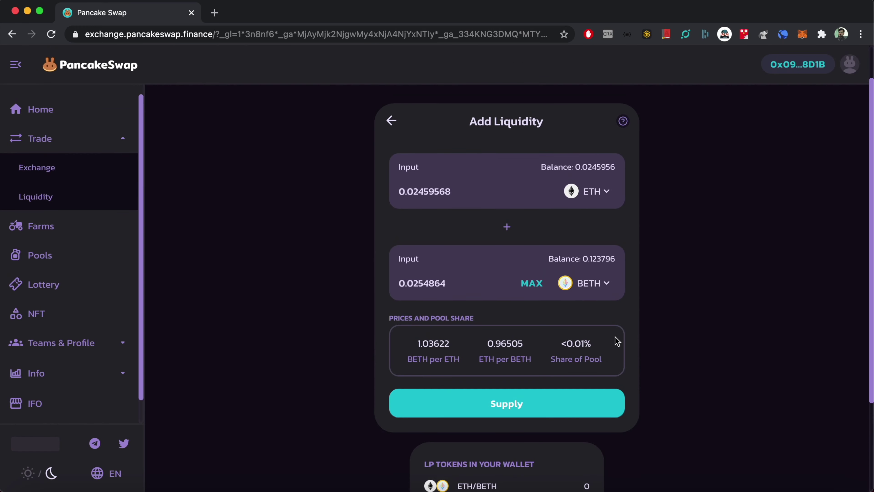
- Supply the ETH and BETH to the liquidity pool and confirm the transaction in MetaMask
click(550, 406)
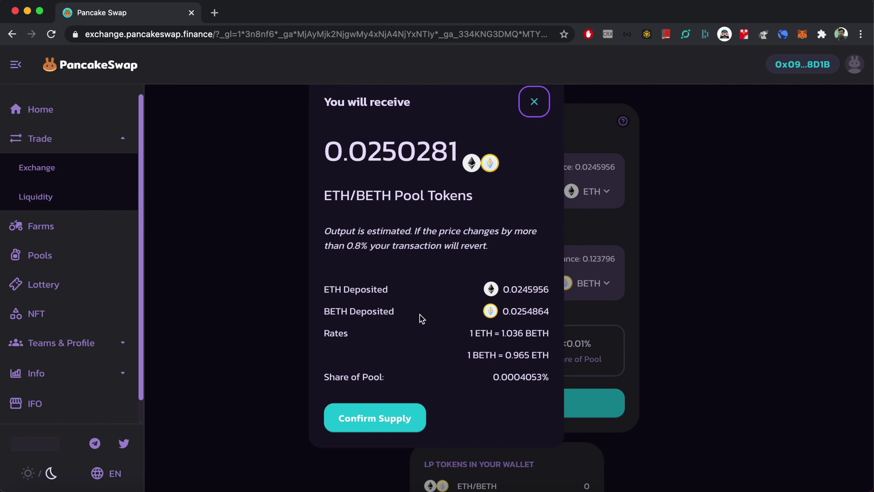
click(388, 418)
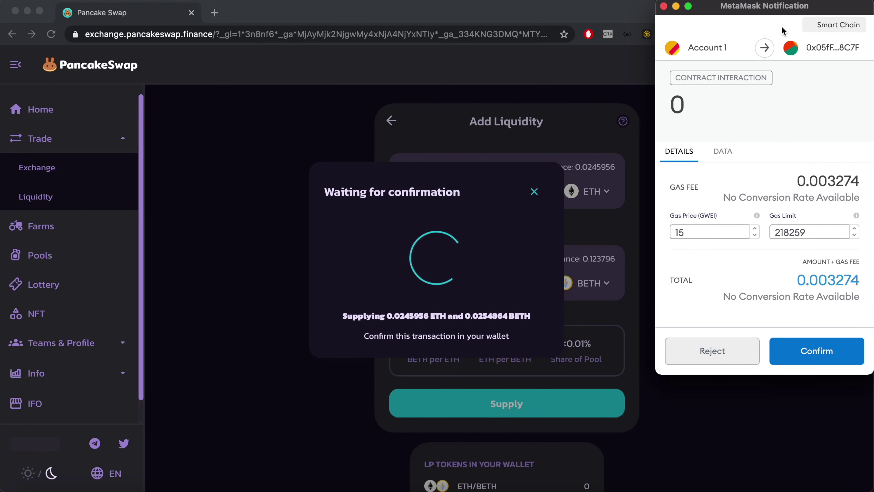
drag(787, 11, 693, 46)
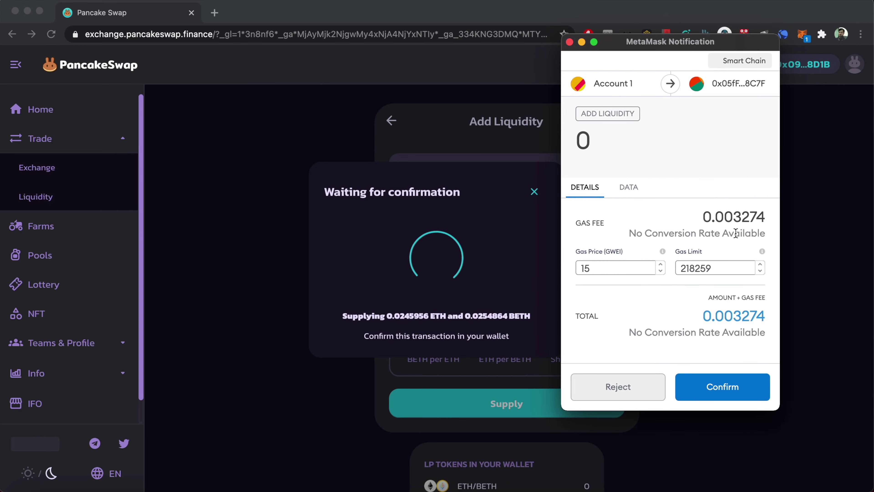
click(722, 392)
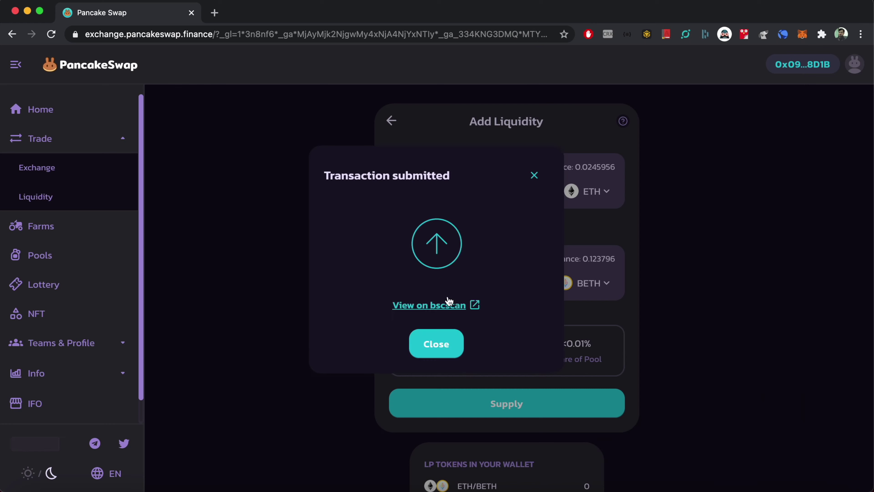
- Dismiss the transaction notice, return to the Liquidity overview and examine the pooled amounts of the ETH/BETH position
click(445, 343)
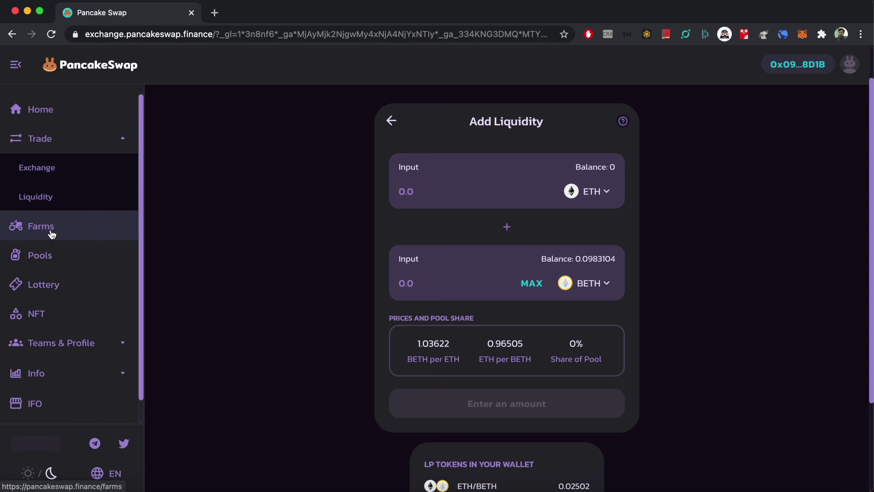
click(392, 121)
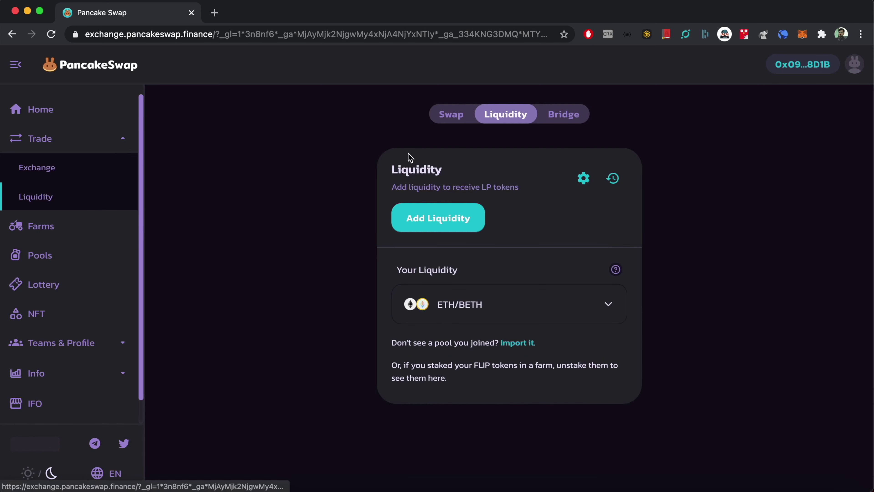
click(470, 304)
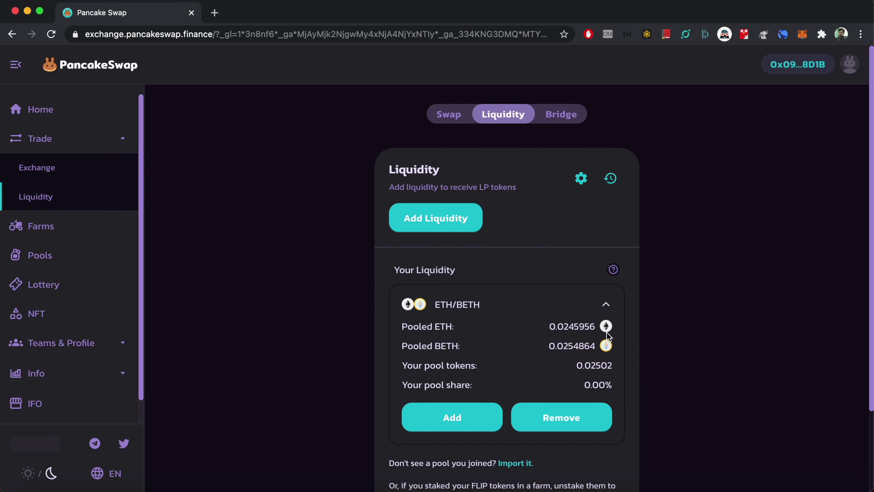
scroll(642, 343, down, 3)
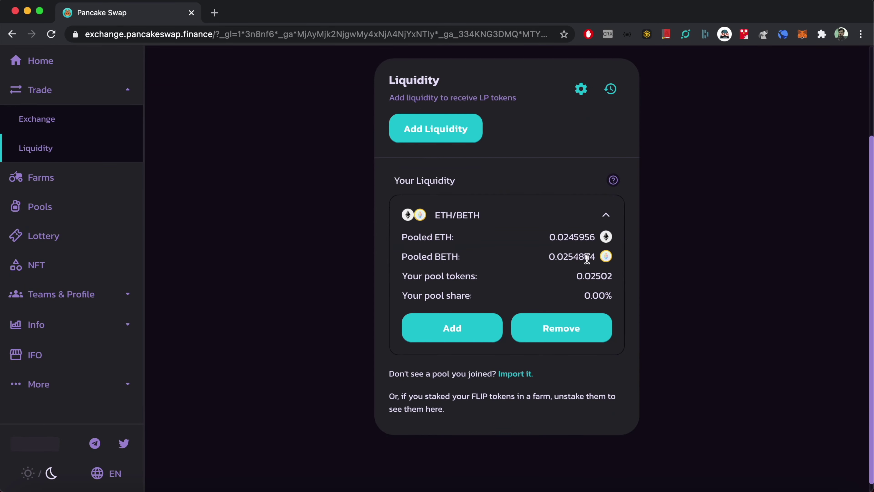
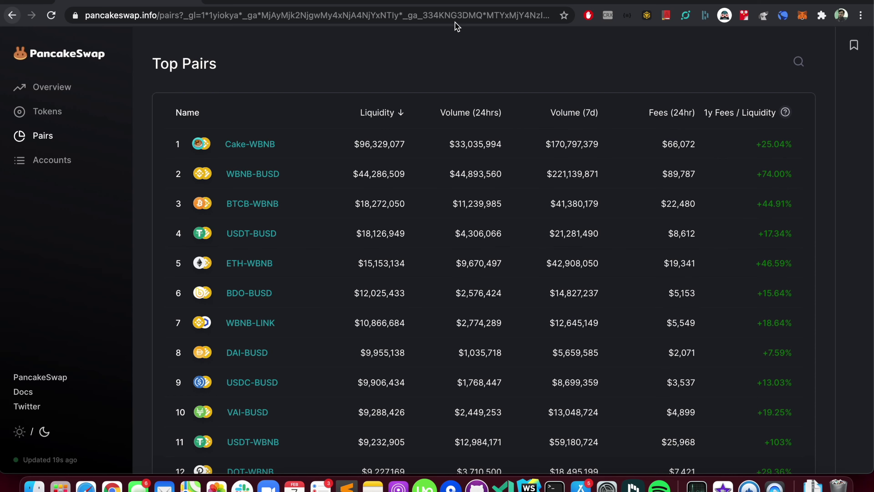
- Go from the Top Pairs page to the PancakeSwap home page at pancakeswap.finance
click(457, 18)
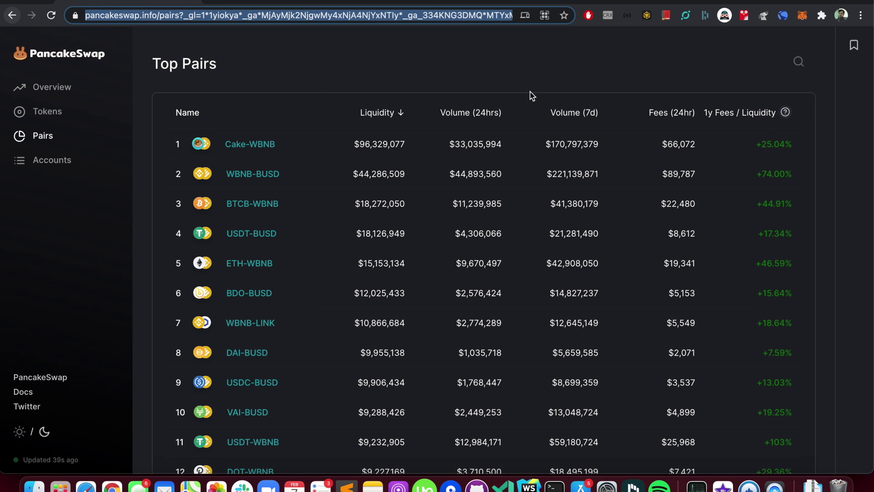
text(pancakeswap.finance)
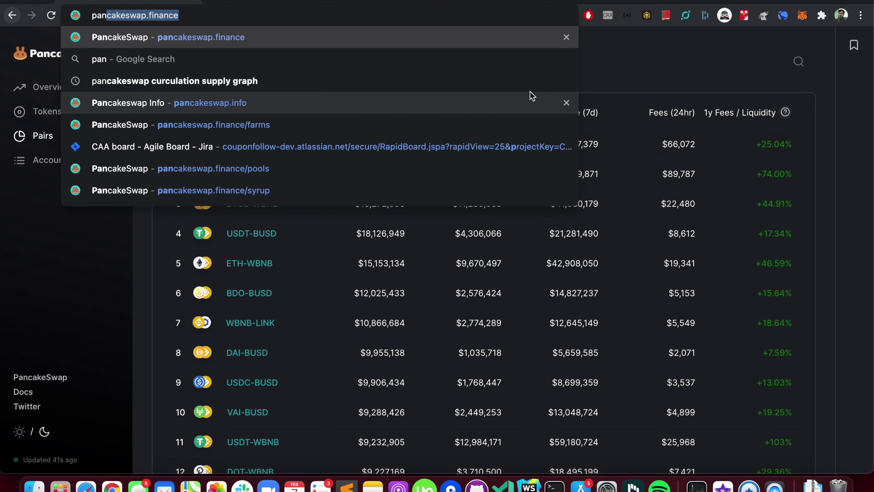
key(Return)
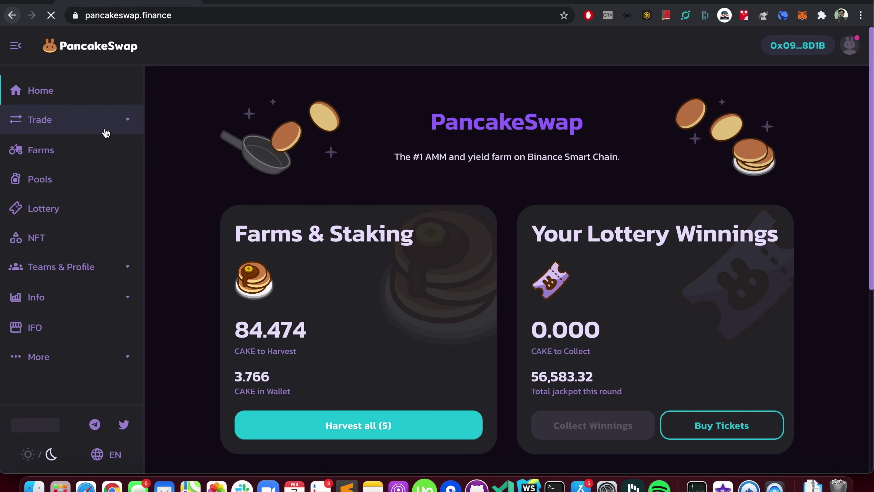
click(94, 121)
click(61, 187)
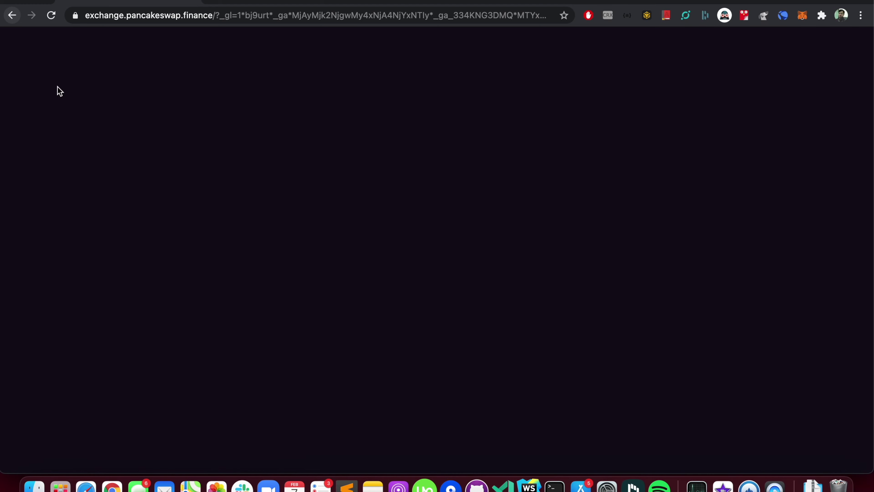
click(17, 19)
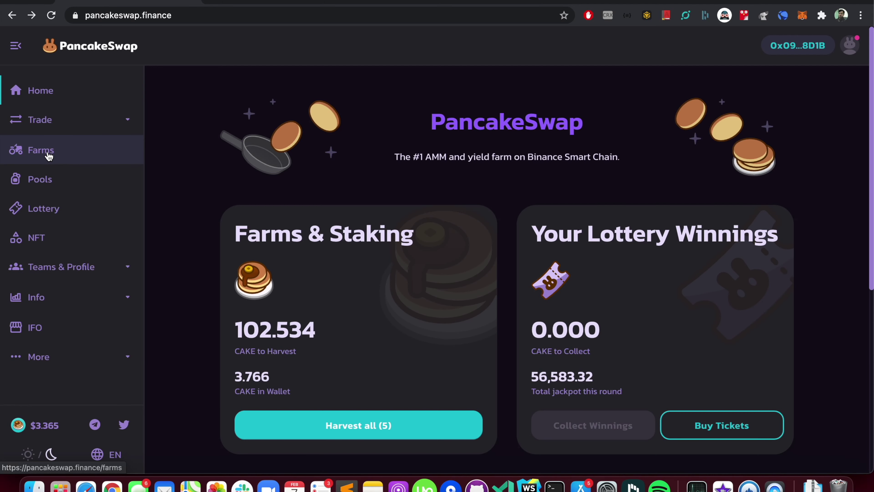
- Open the Farms page and locate the BETH-ETH LP farm among the active farms
click(48, 155)
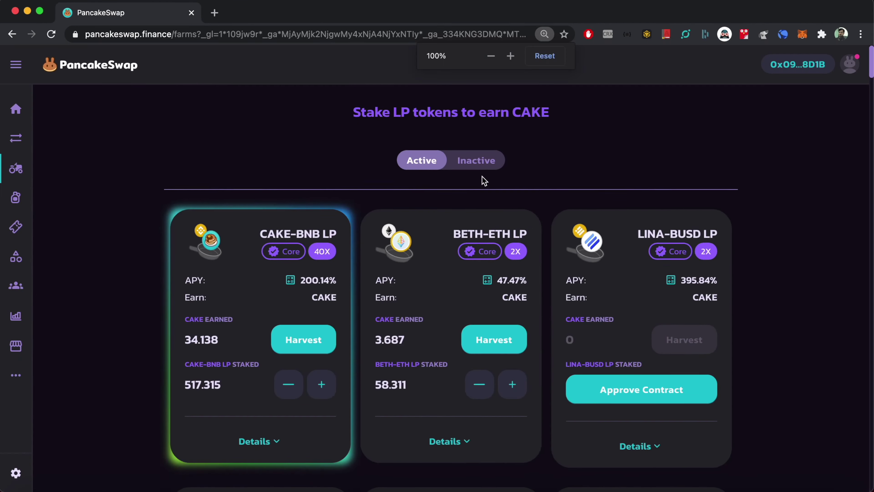
scroll(478, 177, down, 2)
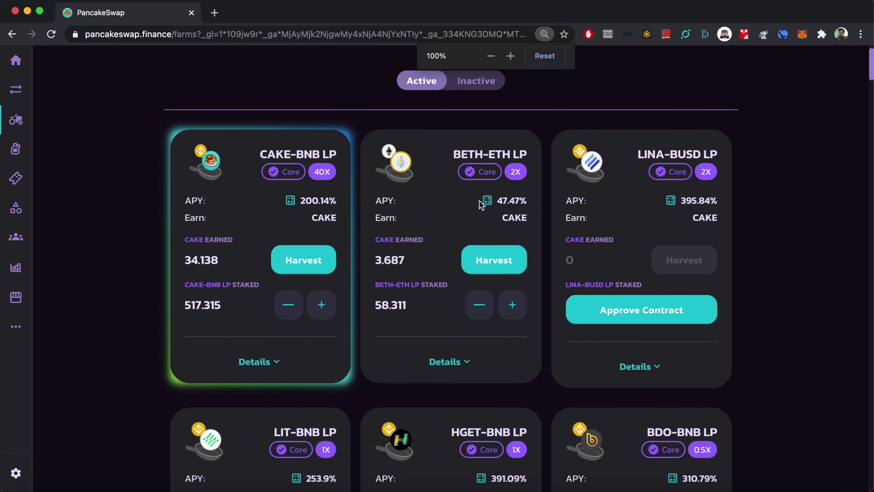
drag(452, 154, 511, 153)
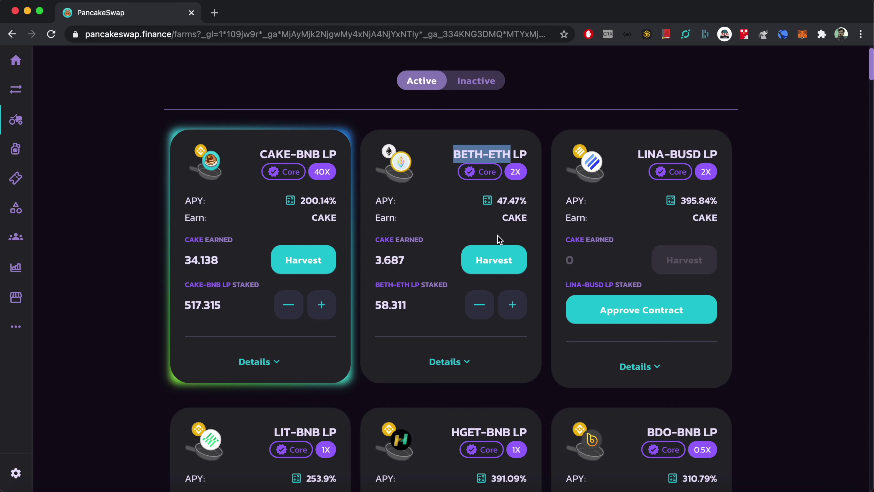
click(485, 236)
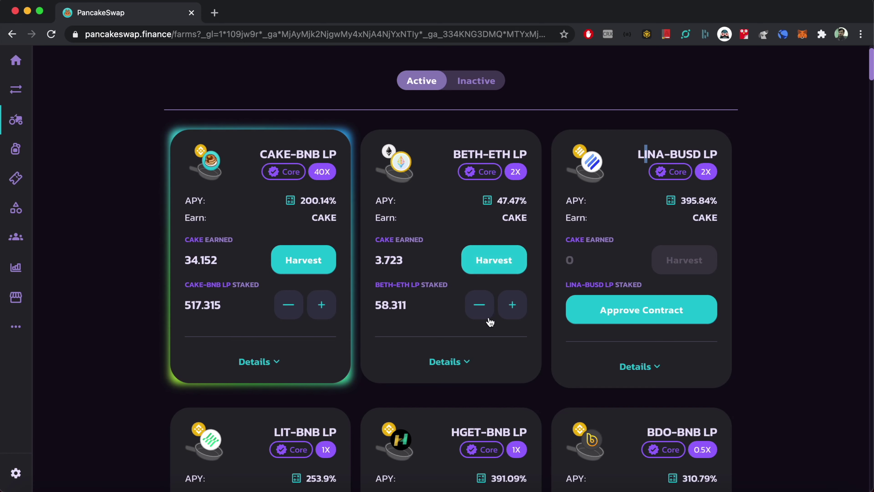
- Stake the maximum BETH-ETH LP balance of 0.02502815084618452 in its farm and confirm the deposit in MetaMask
click(513, 305)
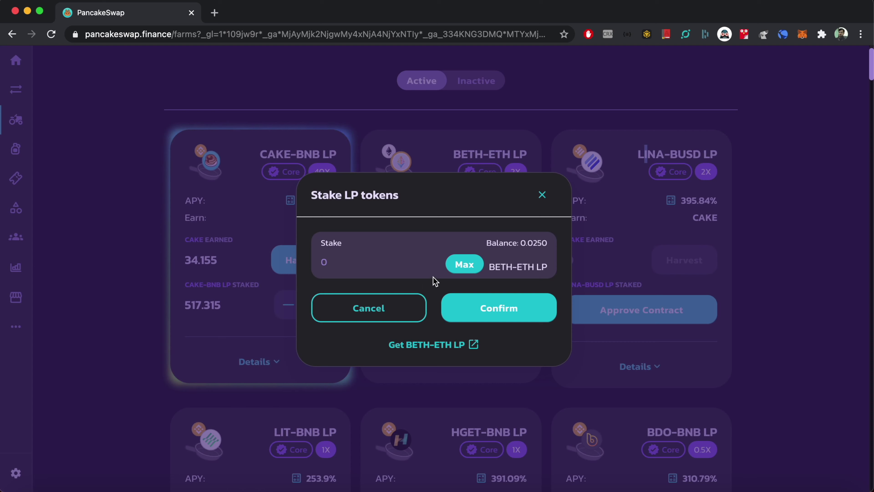
click(462, 265)
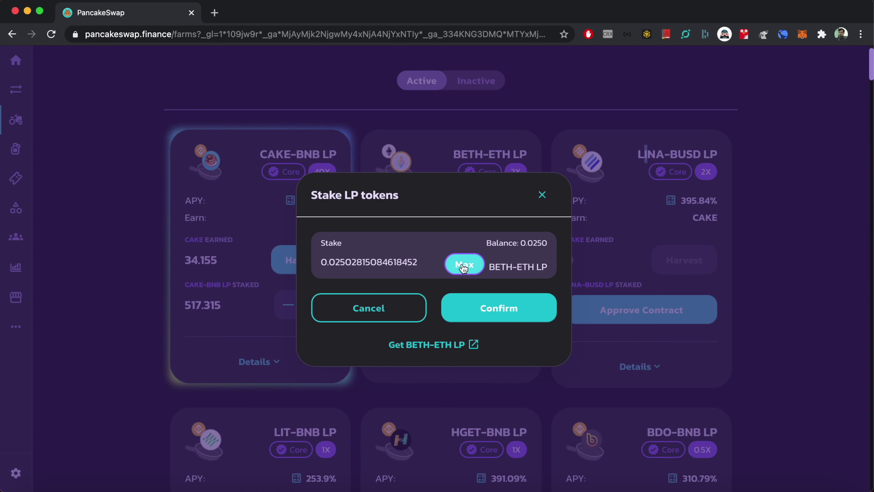
drag(328, 262, 407, 262)
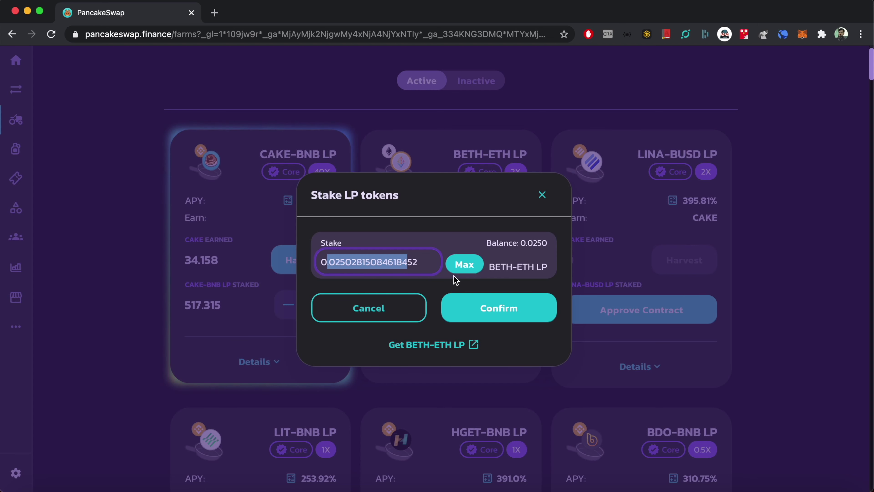
click(391, 243)
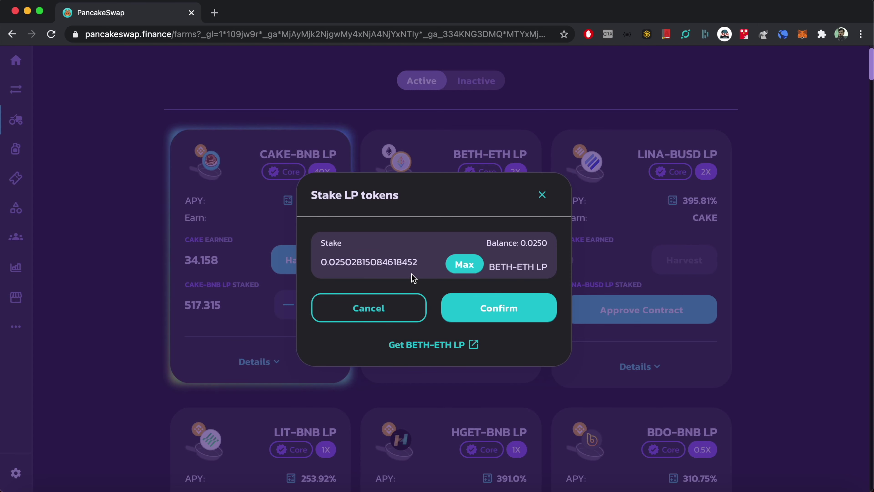
drag(321, 262, 422, 260)
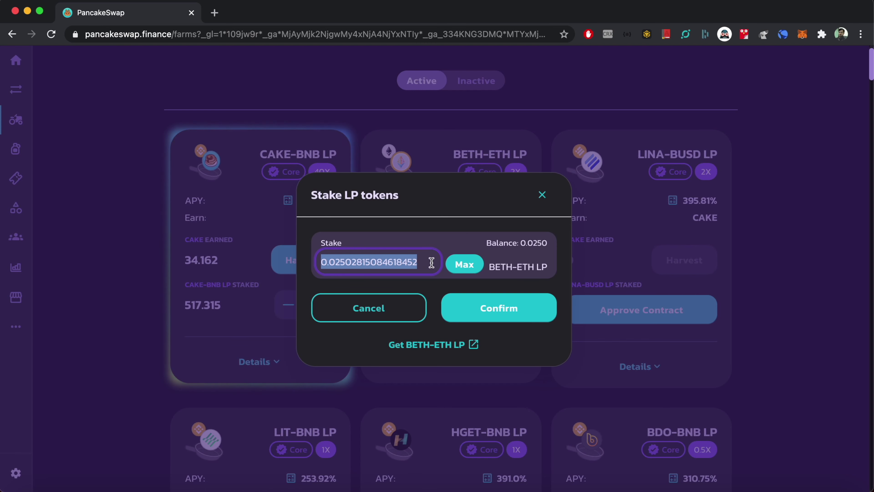
click(435, 238)
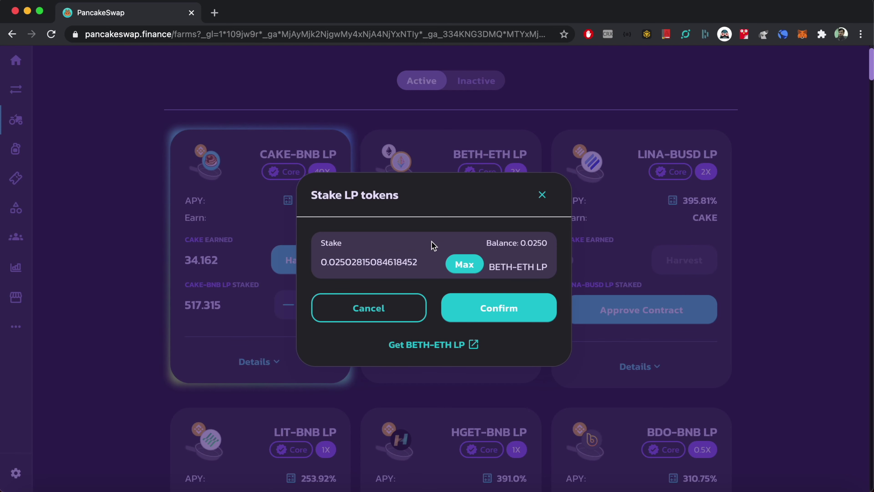
drag(418, 261, 324, 262)
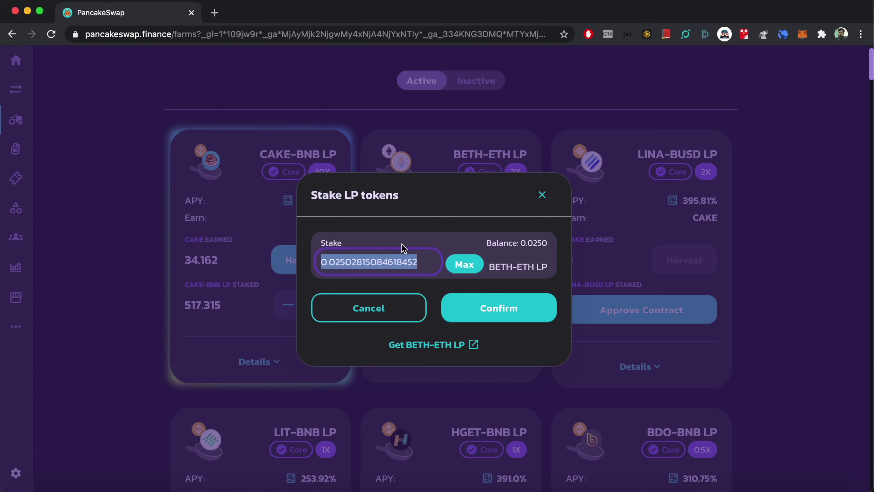
click(433, 246)
click(472, 267)
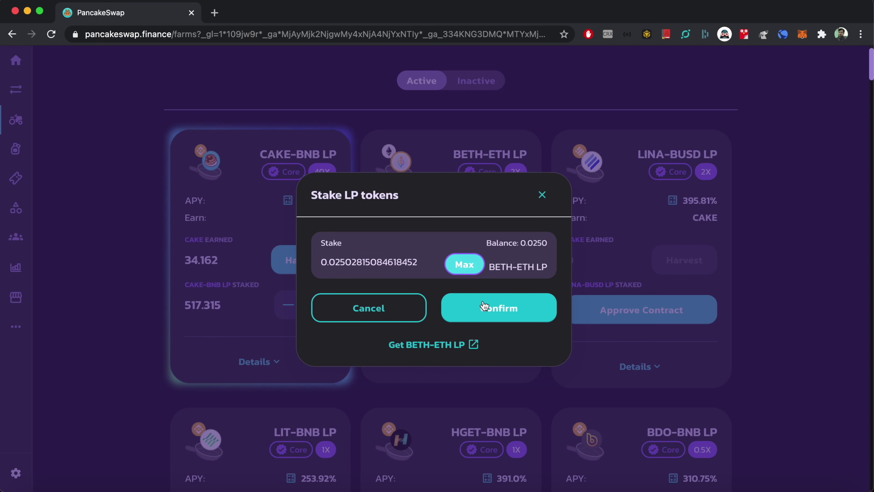
click(491, 313)
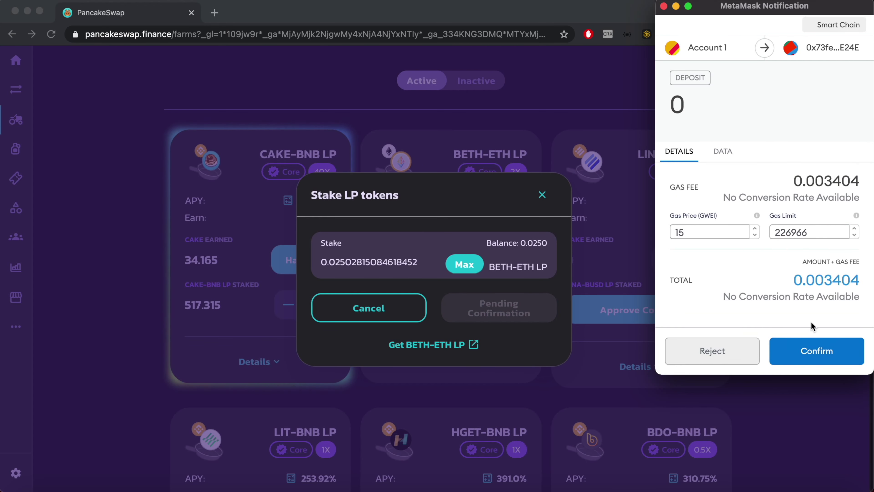
click(815, 357)
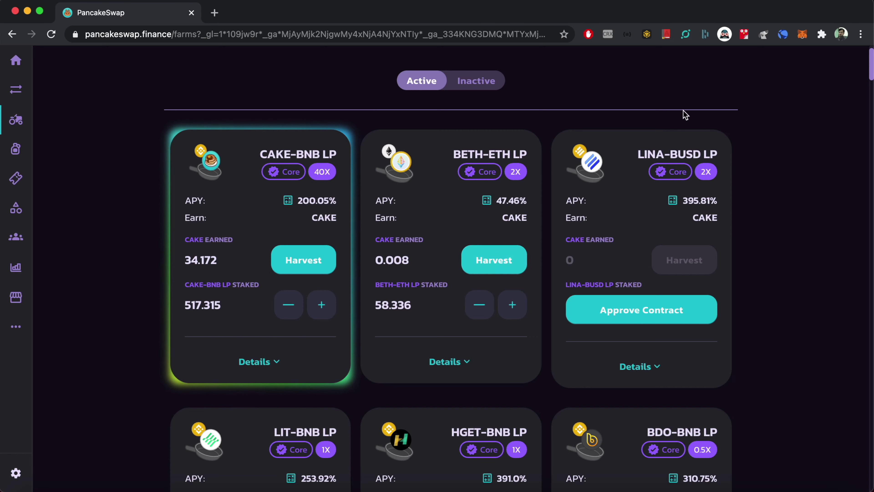
- Check the deposit and earlier transactions in MetaMask's activity list, then close the wallet
click(803, 35)
click(751, 274)
scroll(728, 324, down, 5)
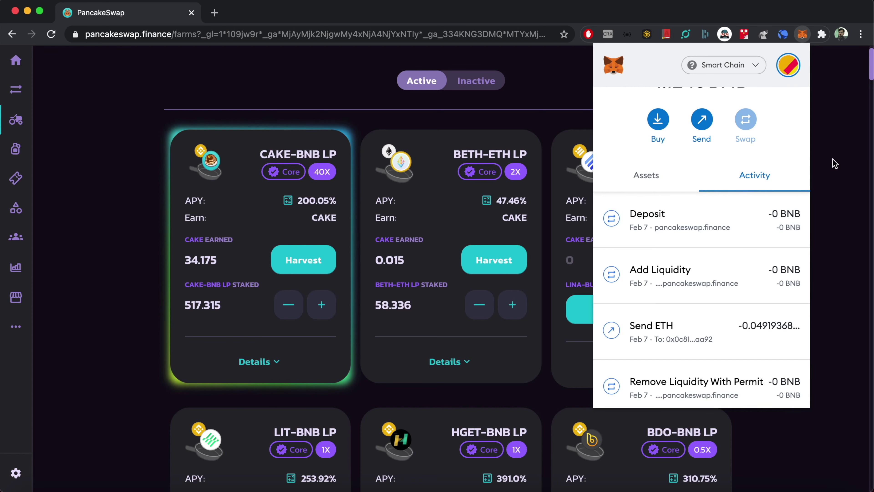
click(827, 177)
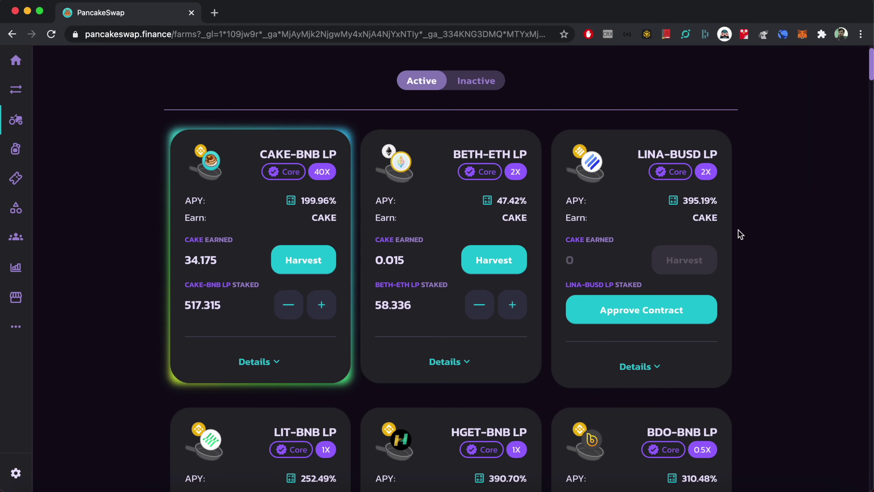
- Check the staked LP amount and the CAKE earned on the BETH-ETH farm card
mouse_move(419, 308)
mouse_down()
mouse_move(375, 305)
mouse_move(419, 308)
mouse_up()
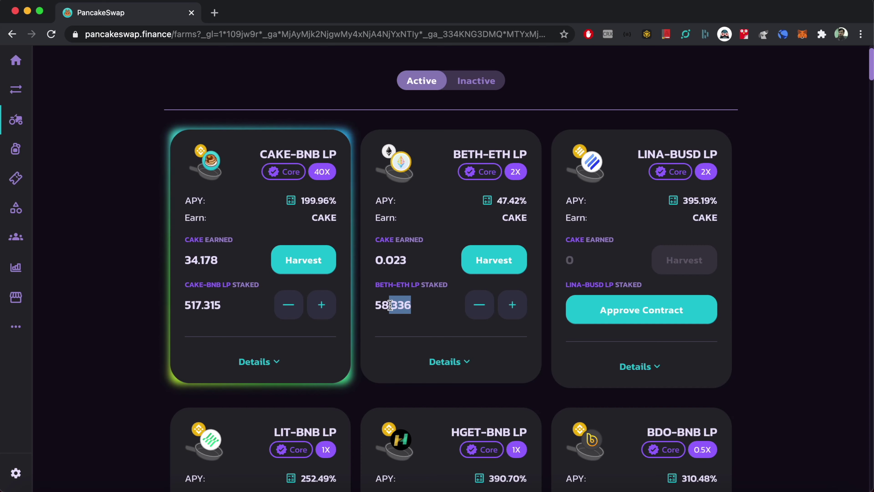
click(429, 307)
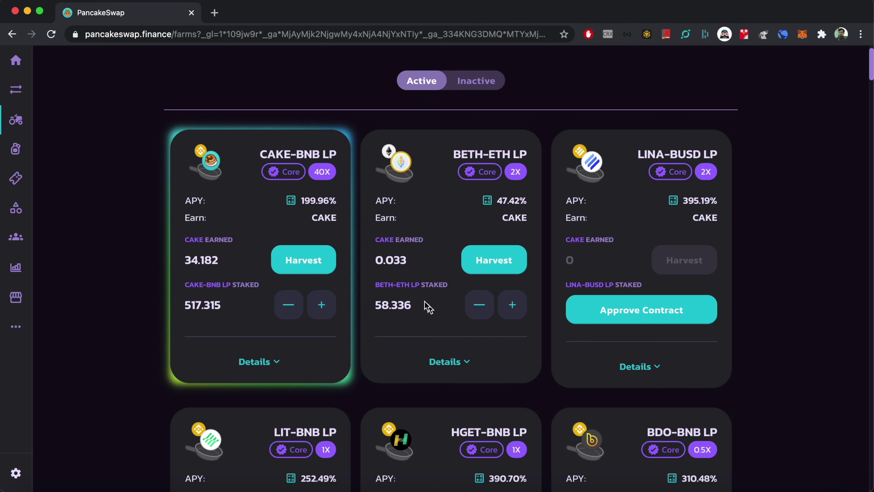
scroll(408, 290, down, 1)
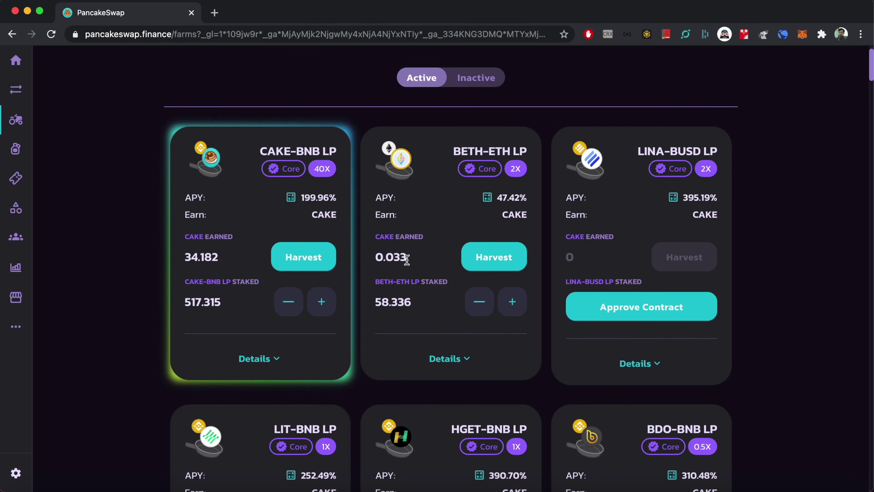
drag(406, 258, 374, 258)
click(374, 258)
double_click(401, 258)
click(421, 256)
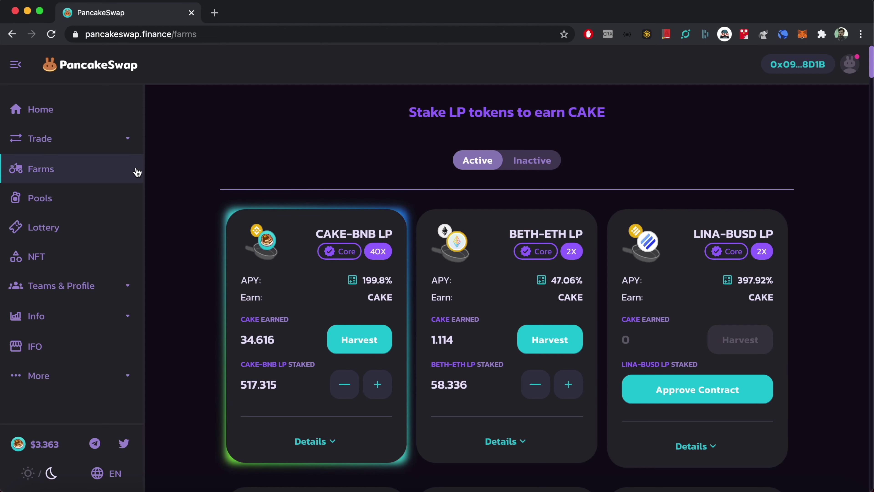
- Review the BETH-ETH farm's ROI breakdown by timeframe, close it and check the farm's accumulated CAKE earnings
click(541, 280)
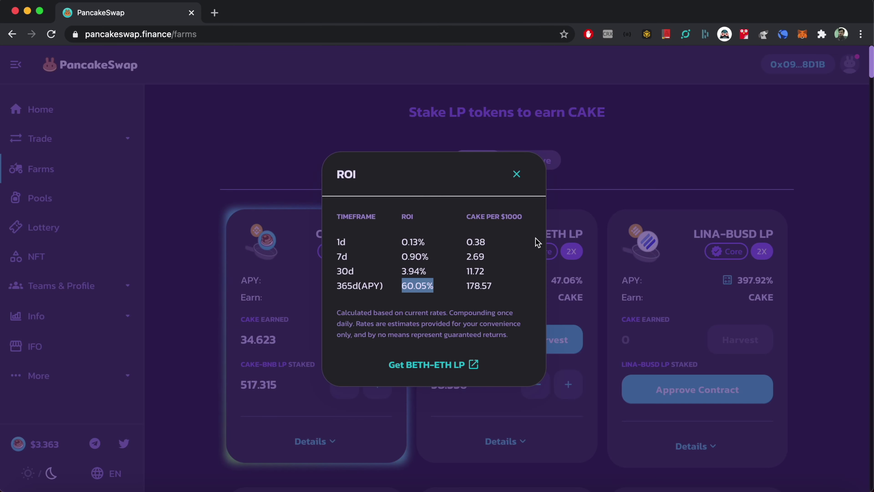
click(517, 174)
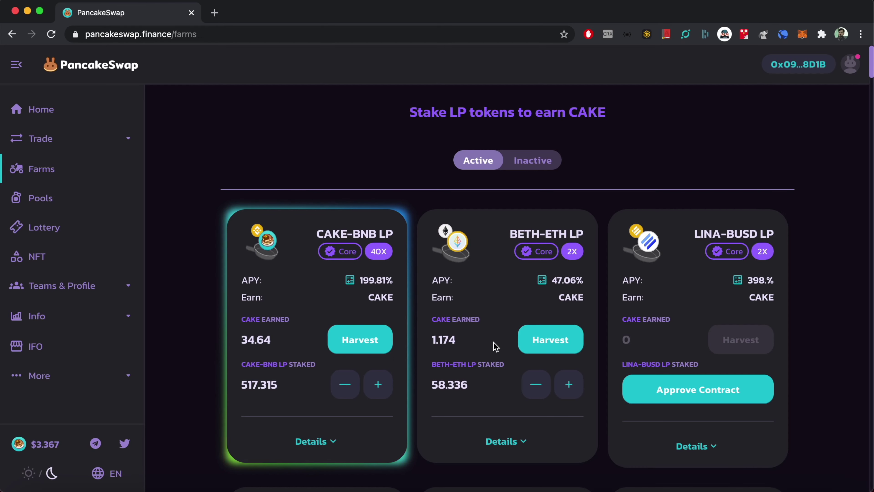
drag(451, 318, 473, 309)
scroll(467, 318, down, 1)
scroll(473, 309, up, 1)
click(480, 307)
scroll(472, 334, down, 1)
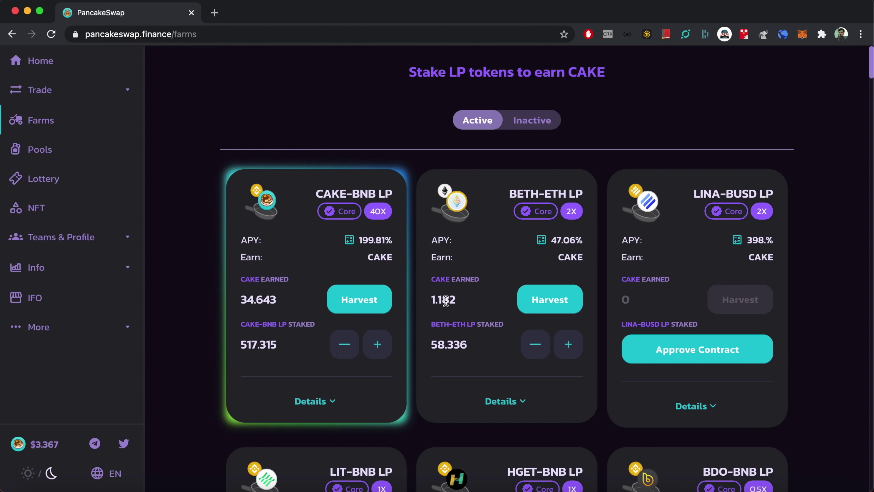
scroll(446, 302, down, 1)
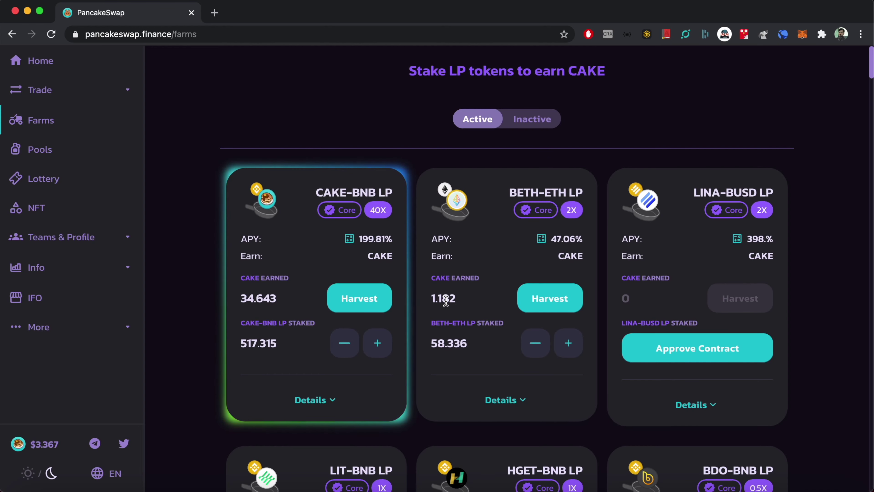
scroll(482, 312, up, 2)
scroll(484, 334, down, 2)
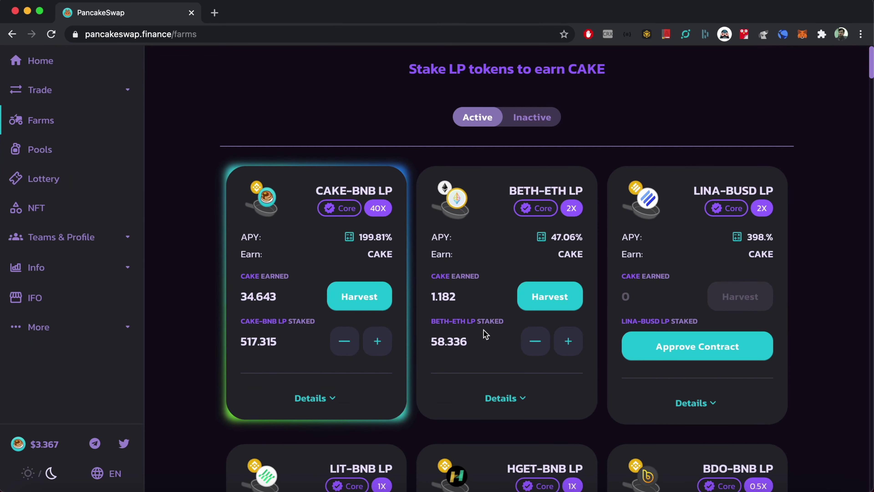
- Harvest the CAKE earned in the BETH-ETH farm and confirm the transaction in MetaMask
scroll(454, 327, up, 2)
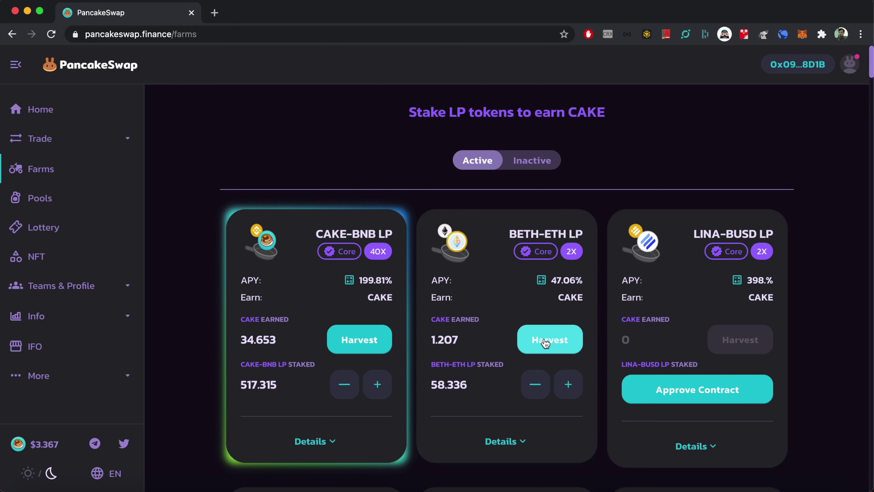
click(545, 342)
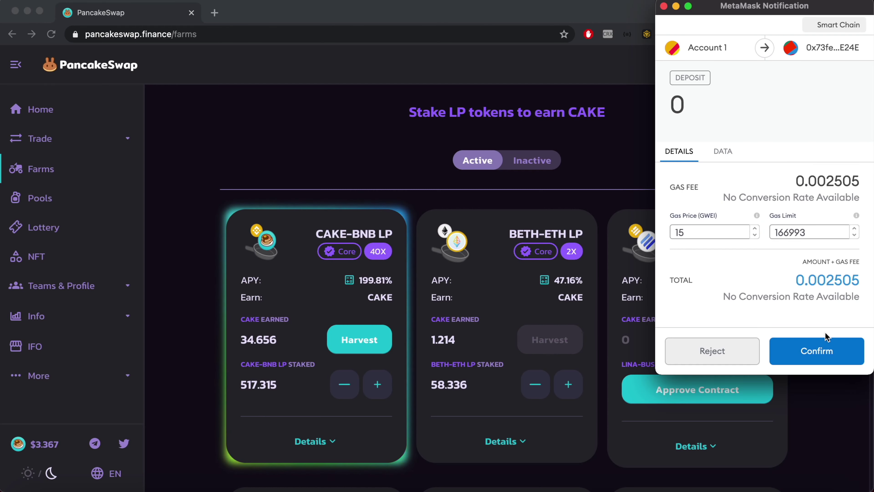
click(782, 343)
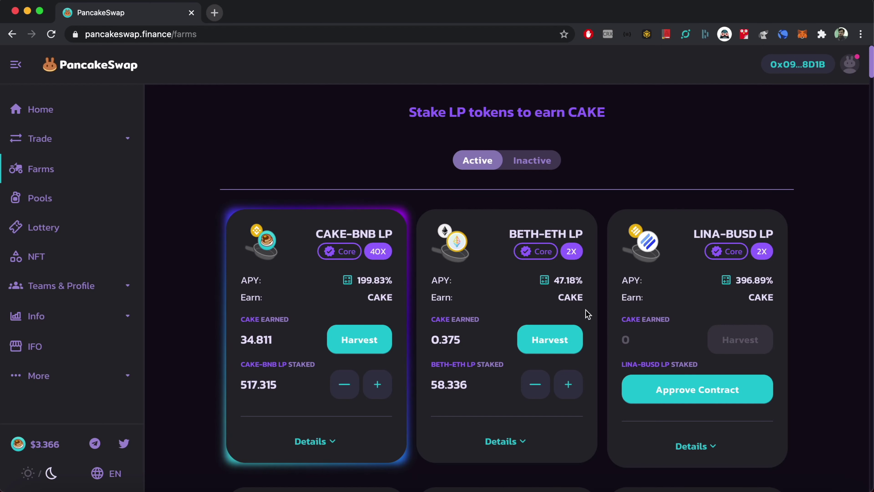
- Add Cake to MetaMask as a custom token using contract address 0x0e09fabb73bd3ade0a17ecc321fd13a19e81ce82
click(804, 36)
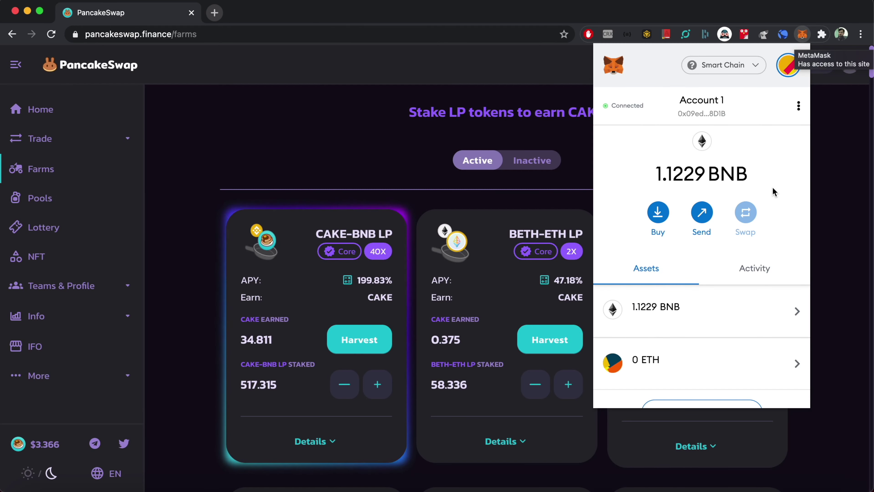
scroll(746, 302, down, 2)
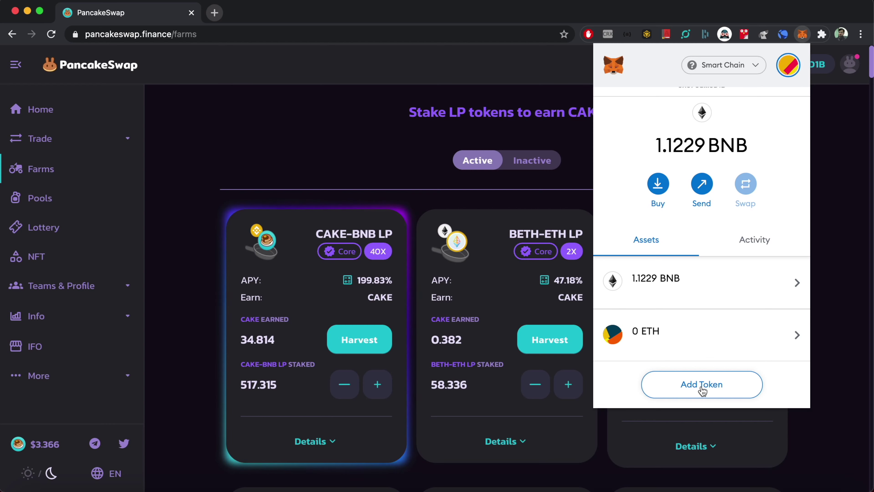
click(693, 391)
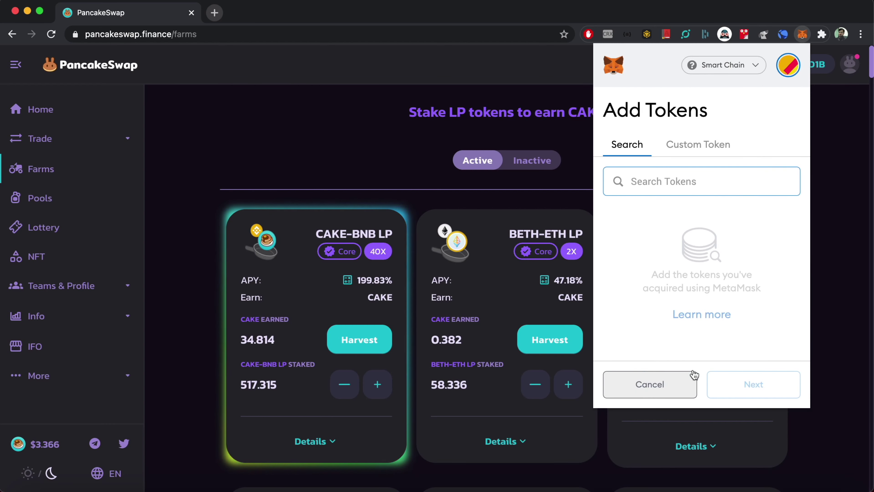
click(706, 147)
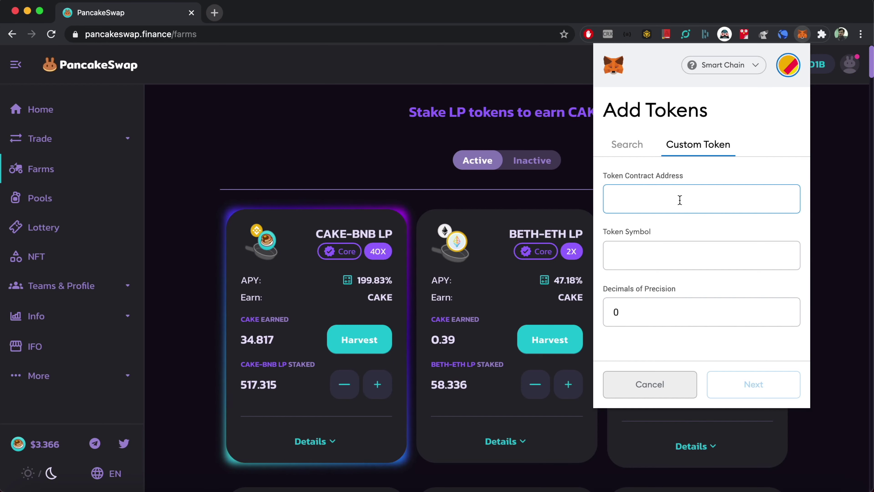
key(super+v)
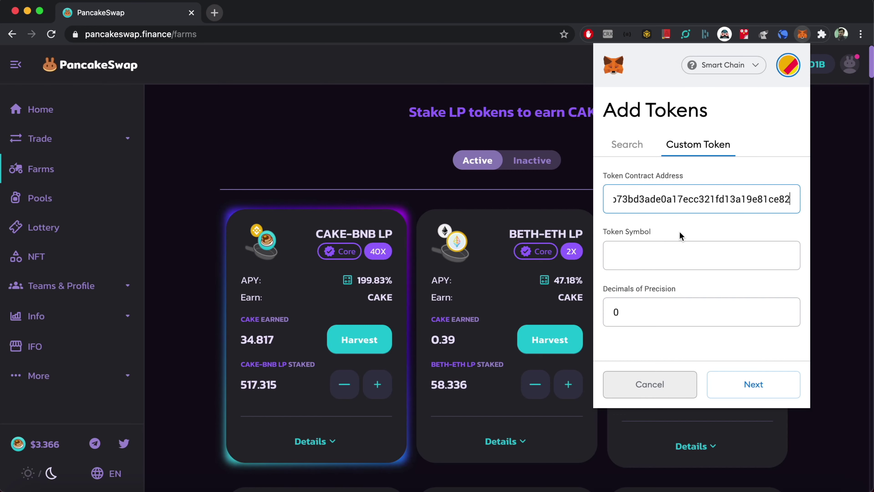
key(Tab)
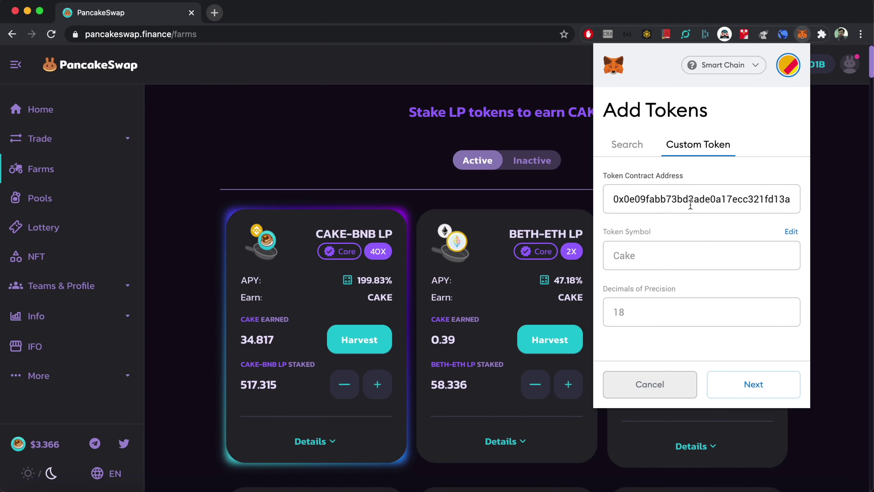
click(755, 388)
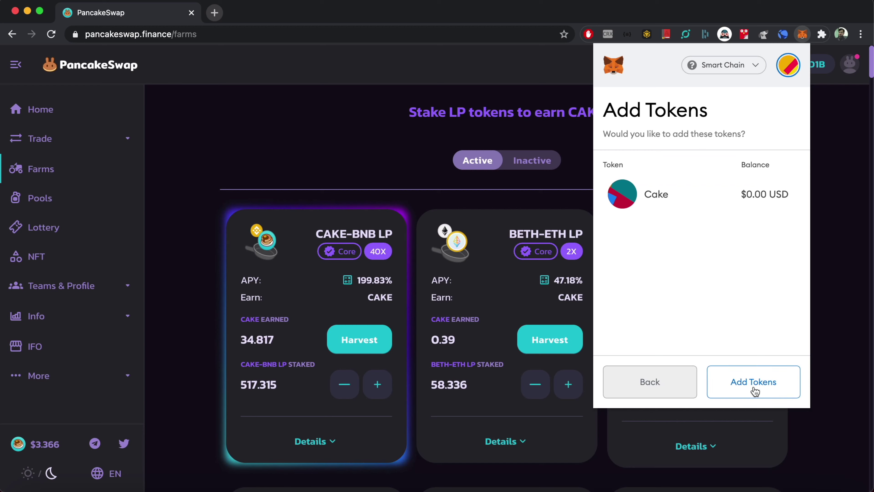
click(755, 389)
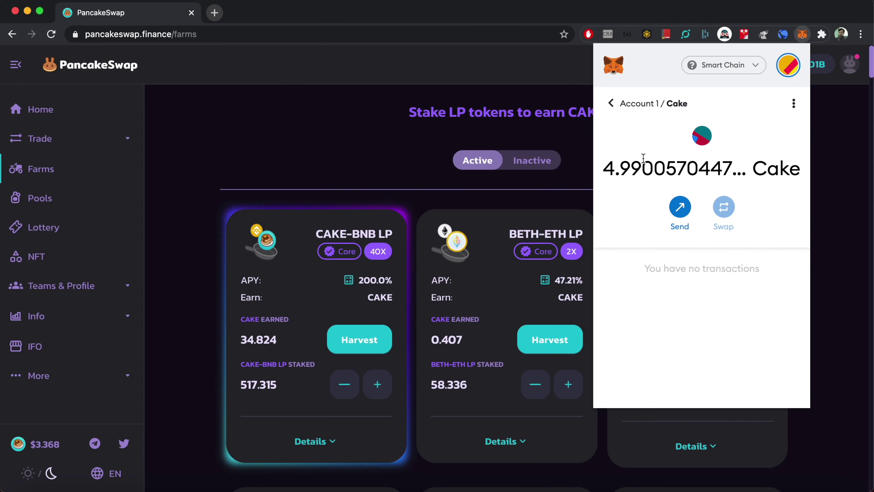
- Check the Cake token's balance in MetaMask and open the form for sending it
drag(604, 168, 653, 169)
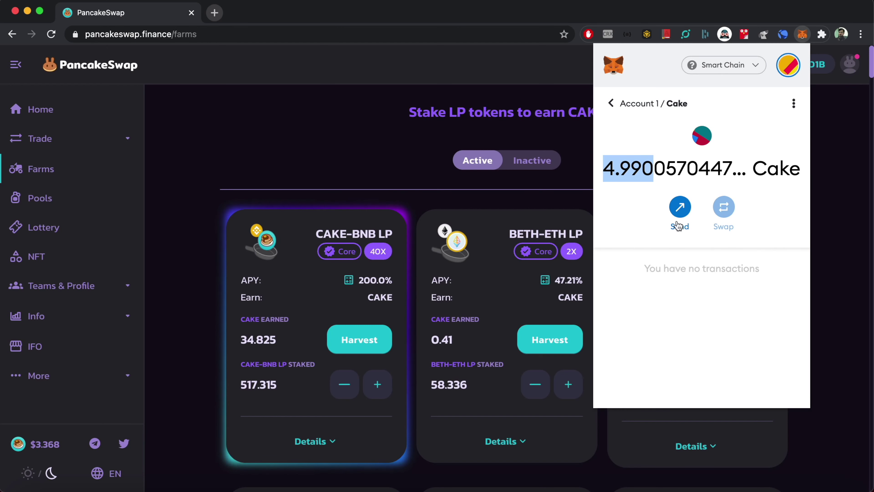
click(707, 285)
click(683, 215)
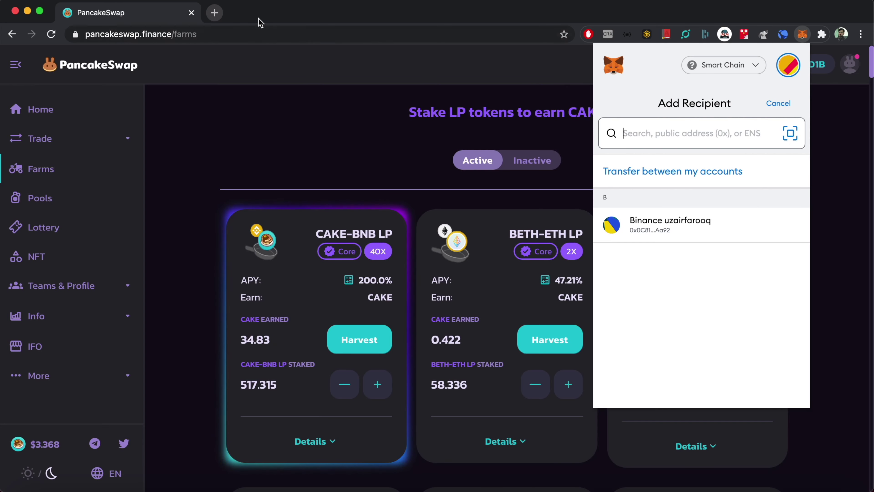
- Open Binance in a new browser tab and go to its Fiat and Spot wallet
click(214, 12)
text(bin)
key(Return)
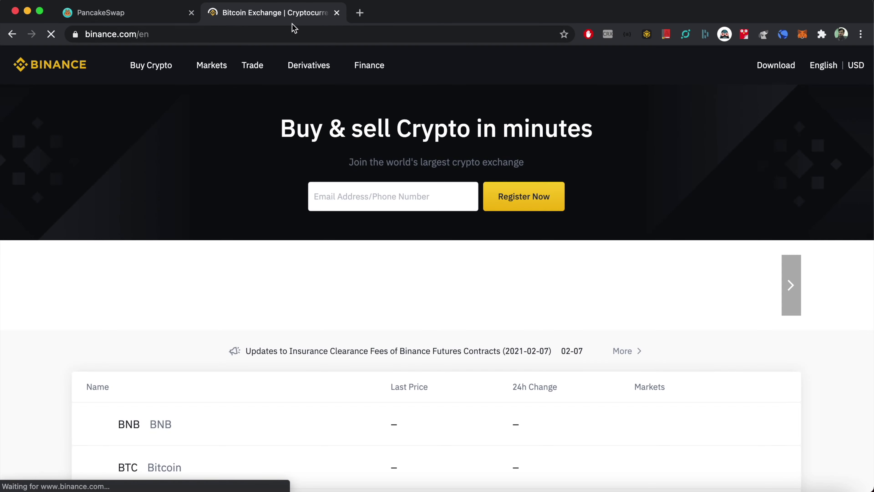
mouse_move(616, 69)
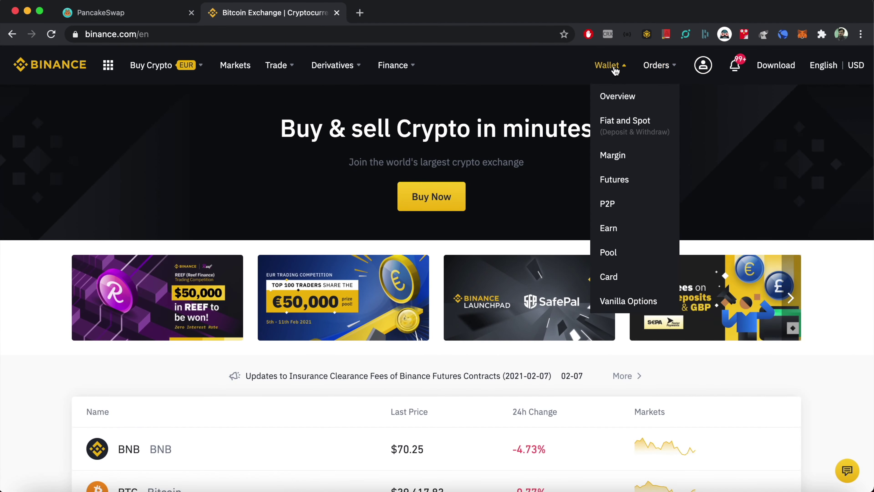
click(623, 126)
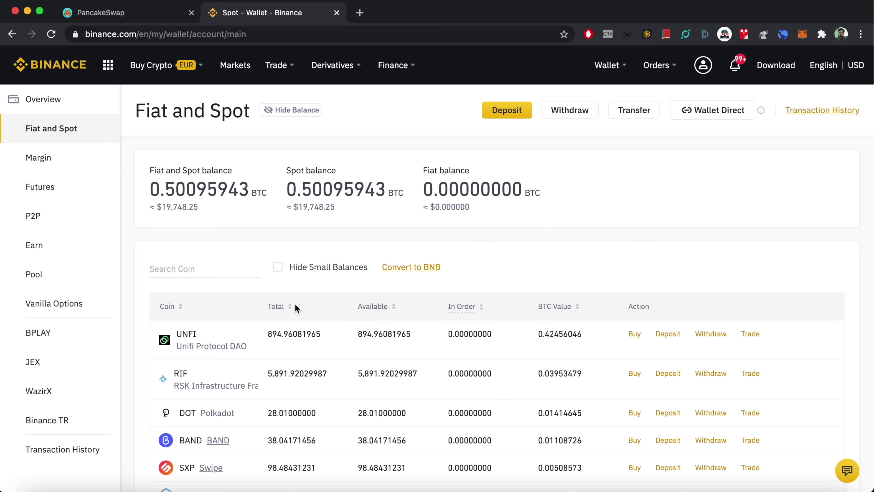
- Find CAKE in the spot wallet and copy its BEP20 (BSC) deposit address
click(163, 273)
text(cak)
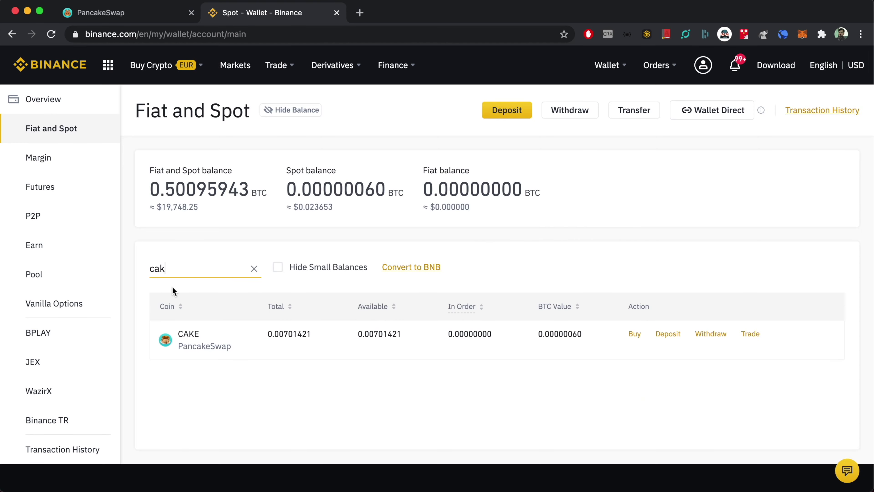
click(659, 336)
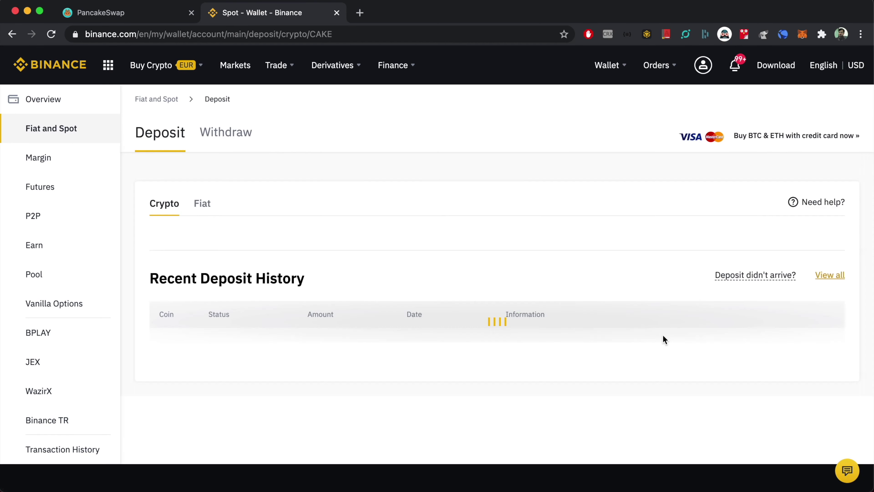
scroll(657, 337, down, 2)
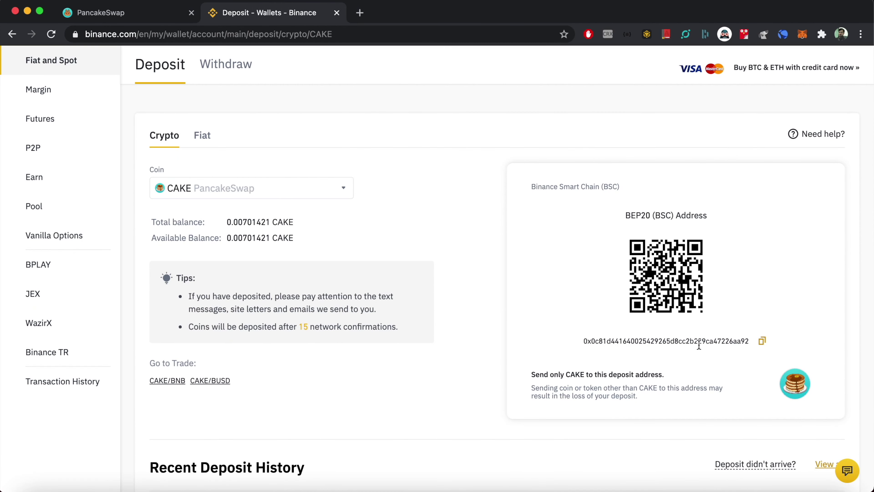
click(764, 345)
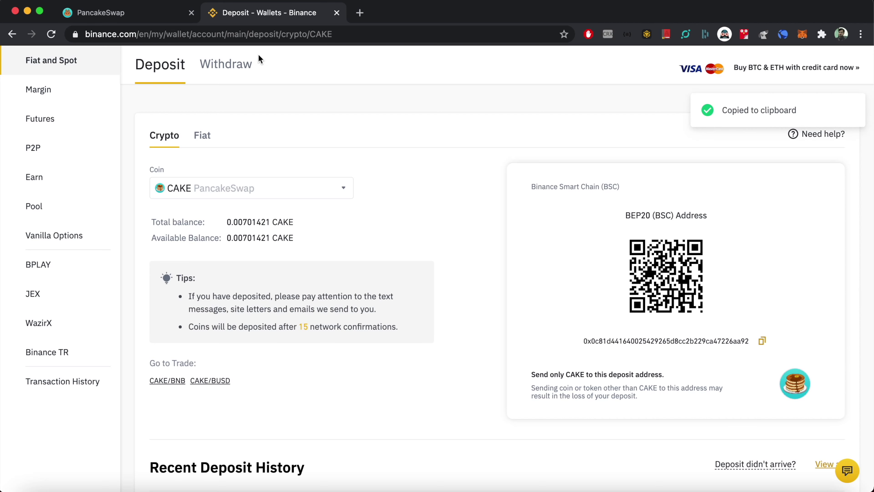
- Return to PancakeSwap and start a Cake transfer in MetaMask to the copied Binance deposit address
click(152, 14)
click(802, 34)
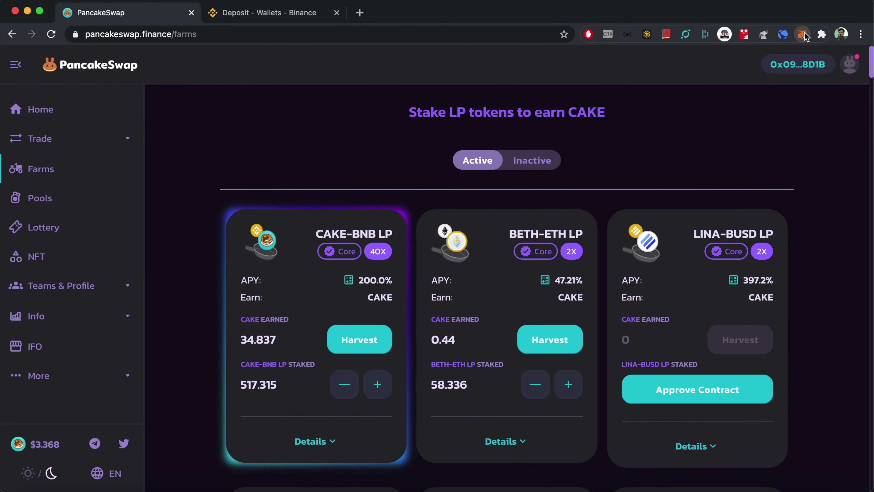
scroll(722, 261, down, 3)
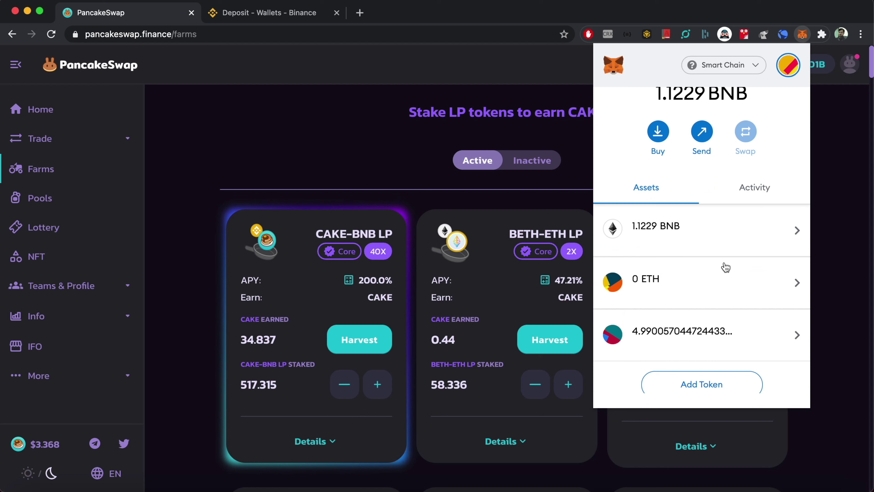
click(690, 344)
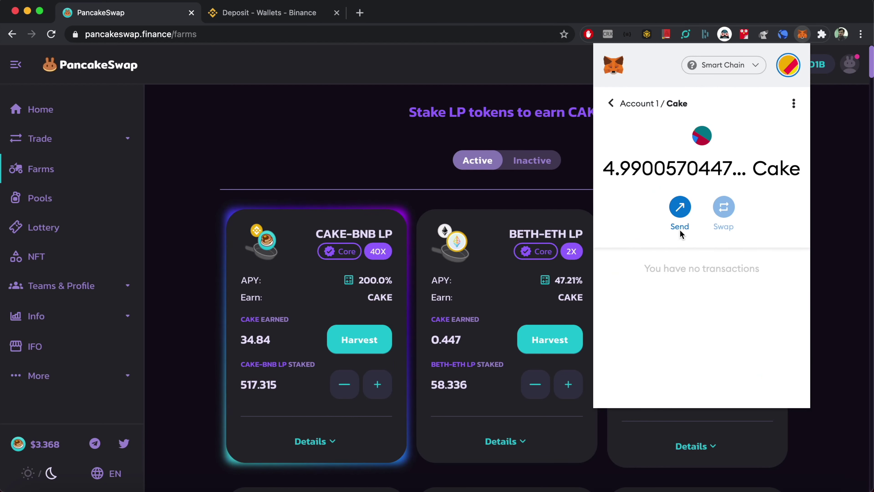
click(681, 217)
click(678, 217)
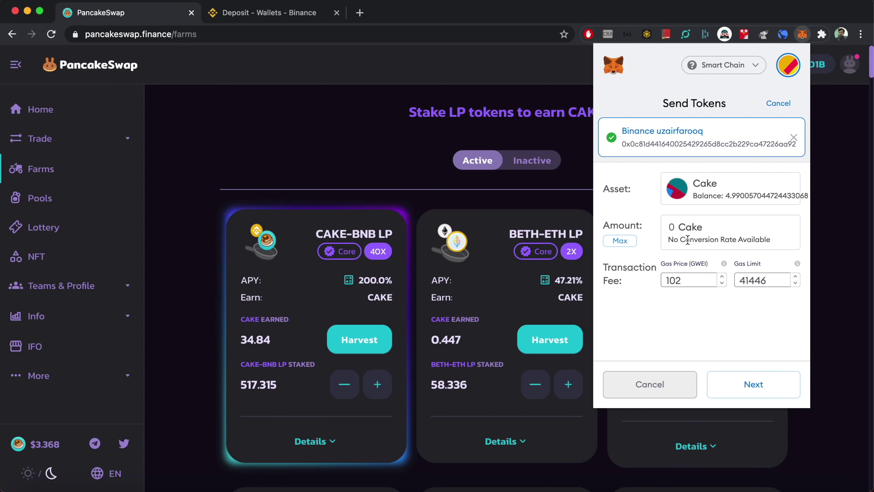
- Set the transfer to the maximum Cake balance, reject it at the confirmation, and close the Binance tab
click(622, 245)
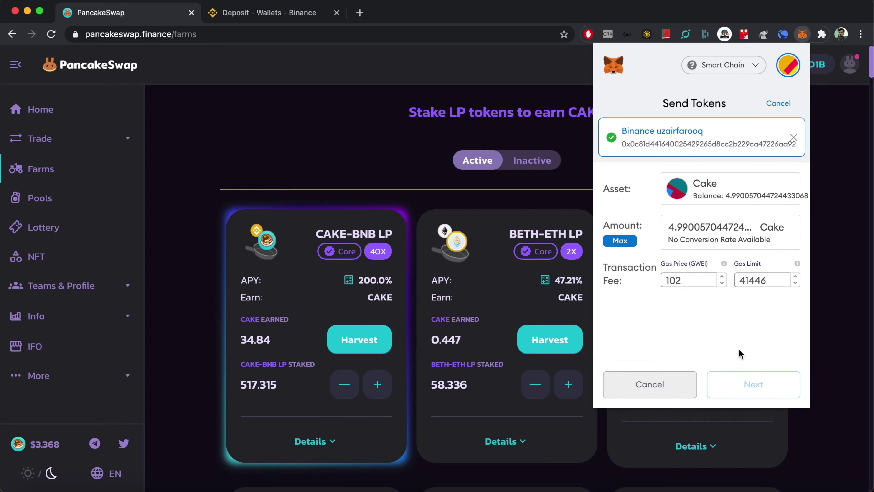
click(739, 381)
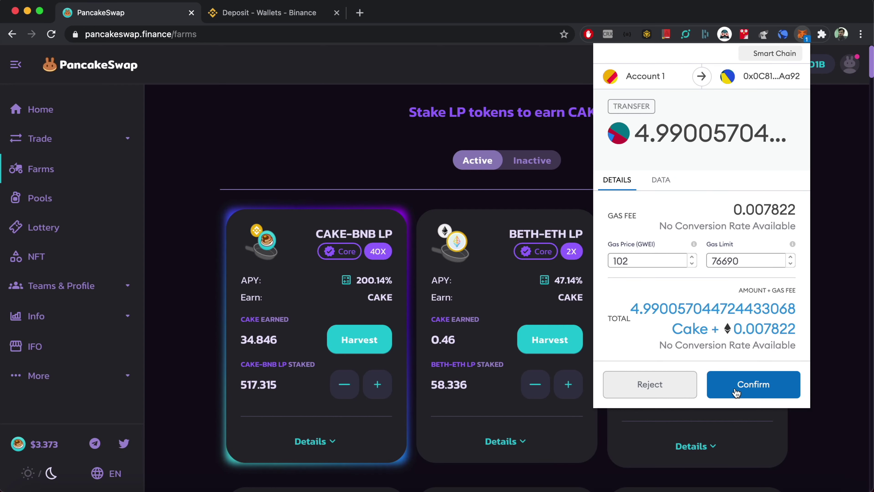
click(676, 394)
click(829, 159)
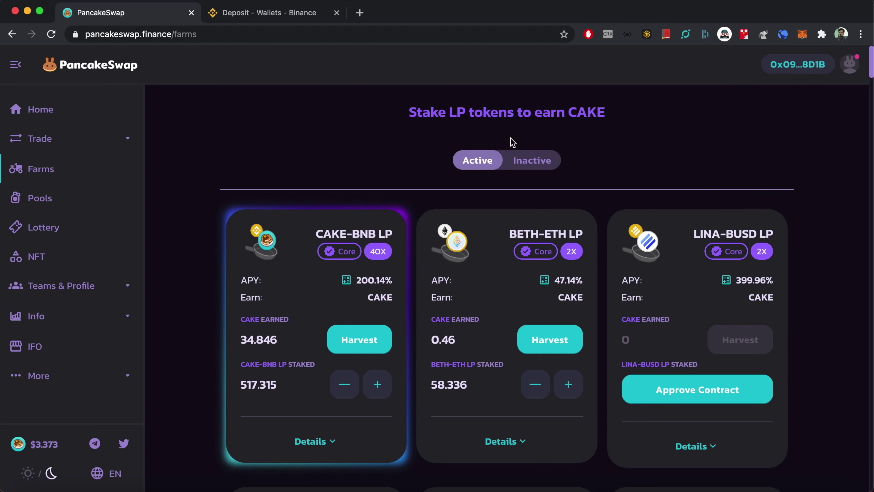
click(337, 13)
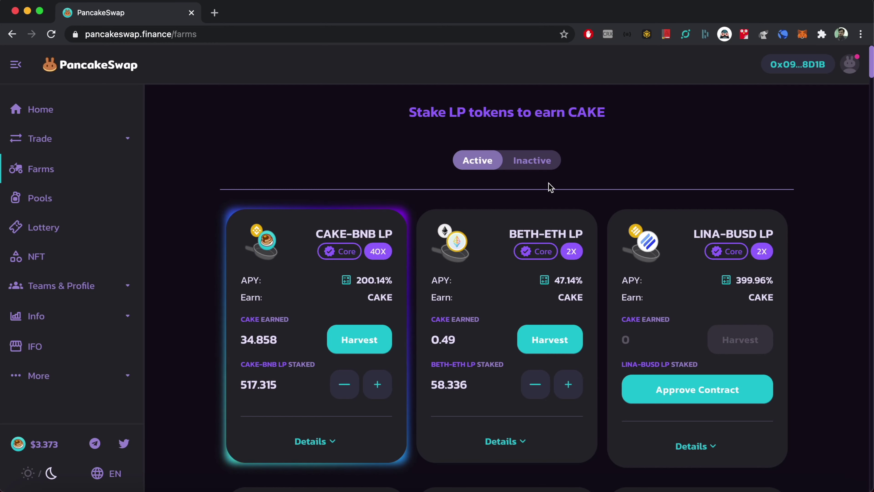
- Look through PancakeSwap's active farms and compare their APYs and reward multipliers
scroll(854, 258, down, 10)
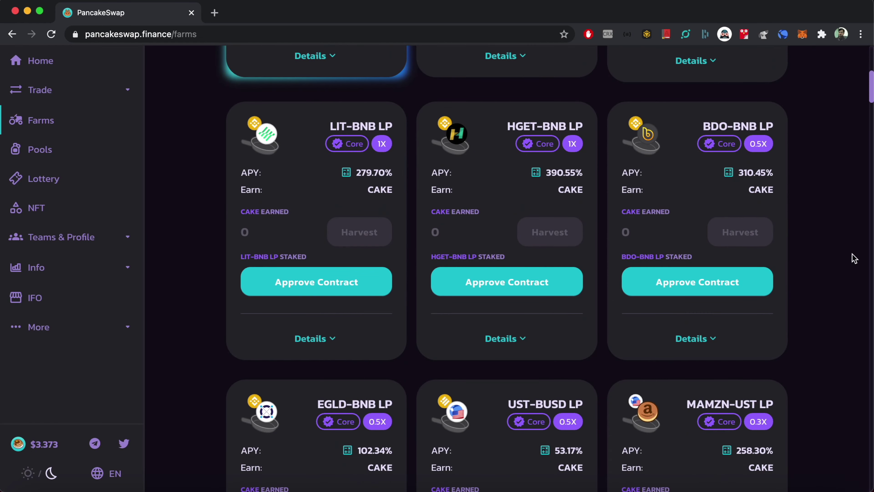
scroll(855, 259, down, 7)
scroll(854, 259, down, 20)
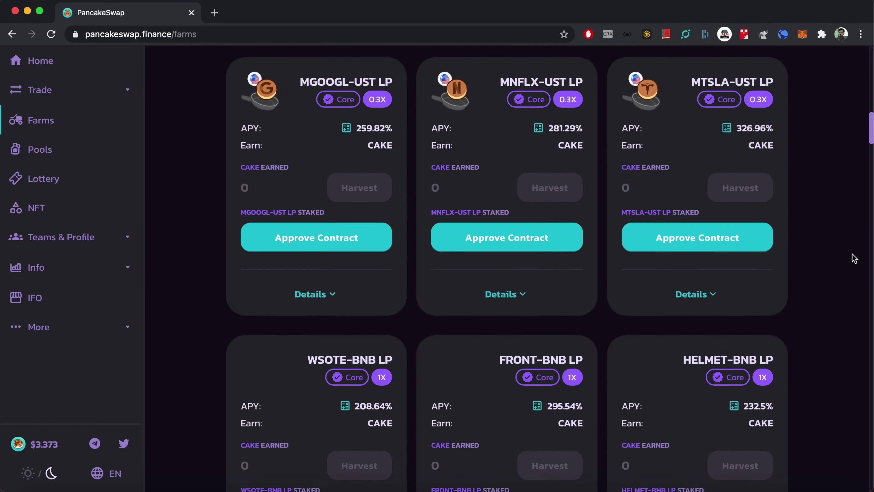
scroll(854, 259, up, 20)
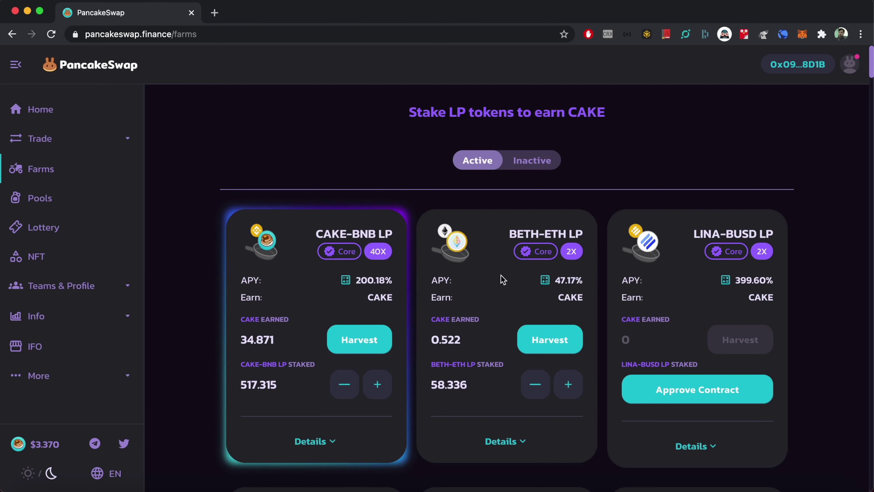
scroll(503, 279, down, 3)
scroll(502, 280, down, 2)
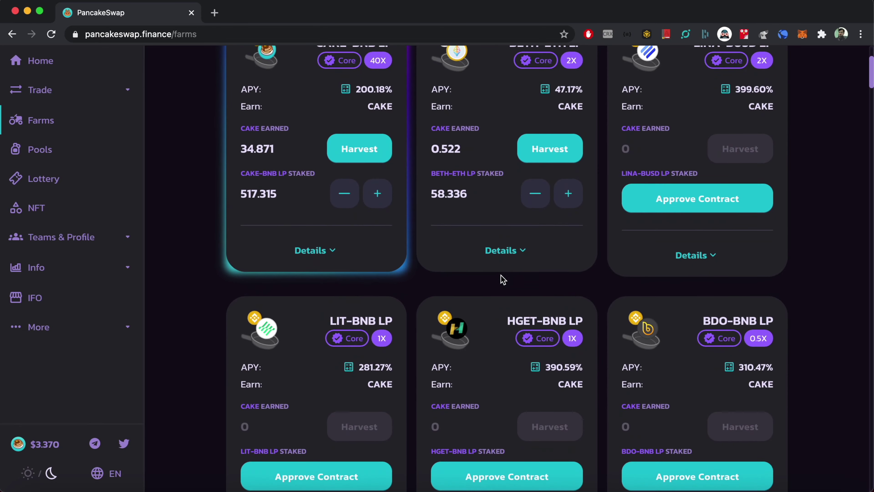
scroll(503, 279, up, 5)
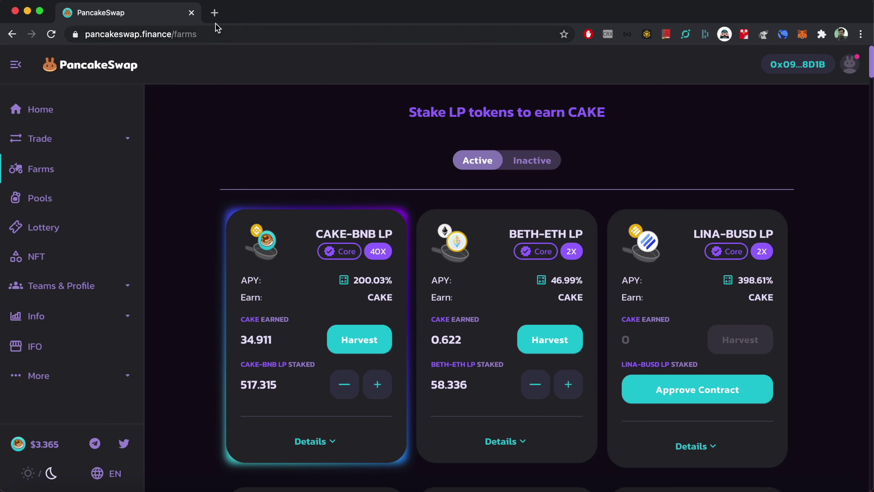
- Search Google for "impermanent loss calculator" in a new browser tab
click(215, 13)
text(im)
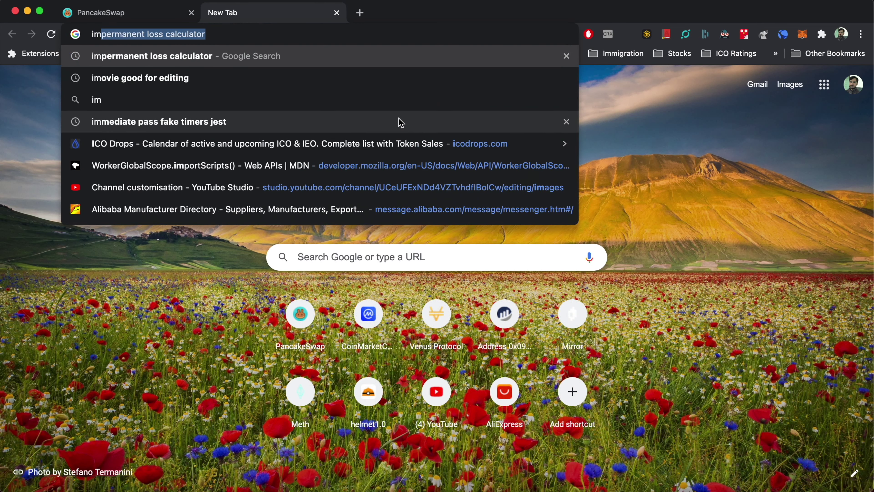
key(Return)
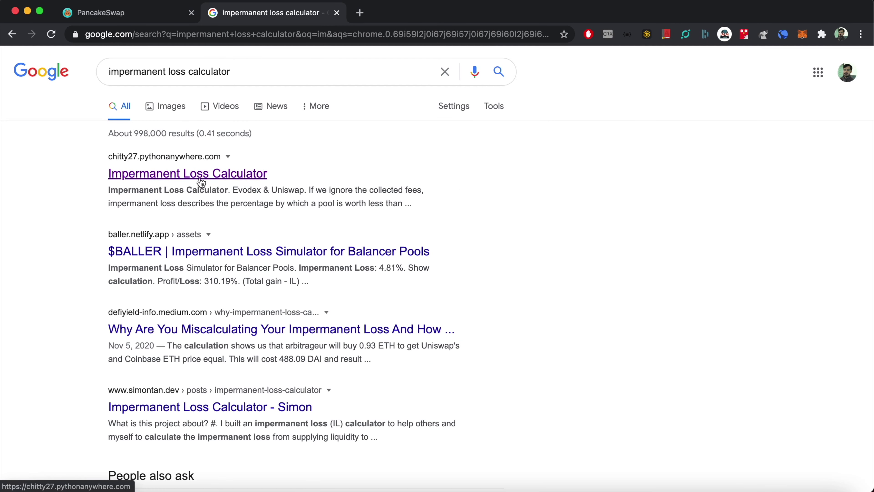
- Open the chitty27.pythonanywhere.com Impermanent Loss Calculator from the search results and focus the Asset 1 price change
click(192, 179)
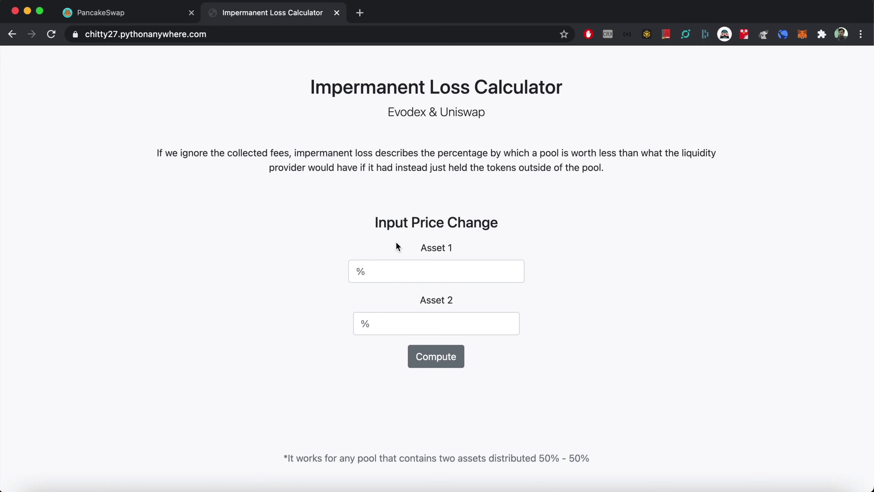
click(398, 270)
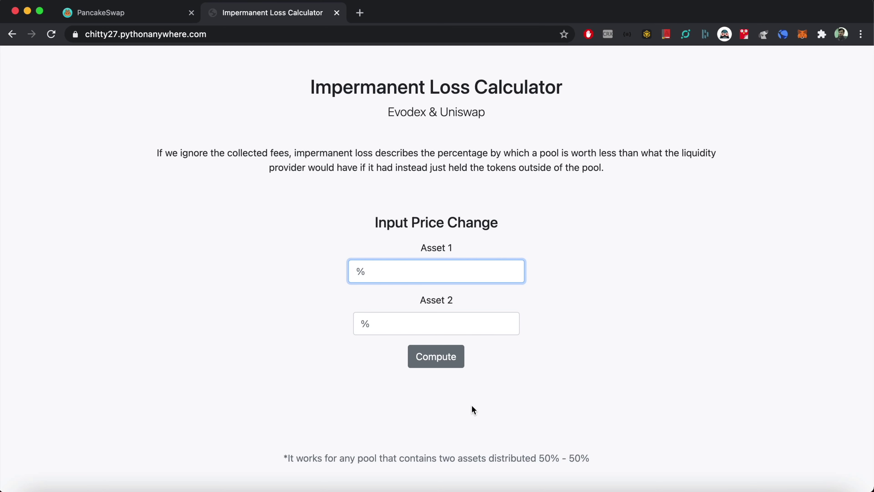
- Return to PancakeSwap's farms and search the page for "bn" and "eth" to locate the ETH-BNB LP farm
click(144, 14)
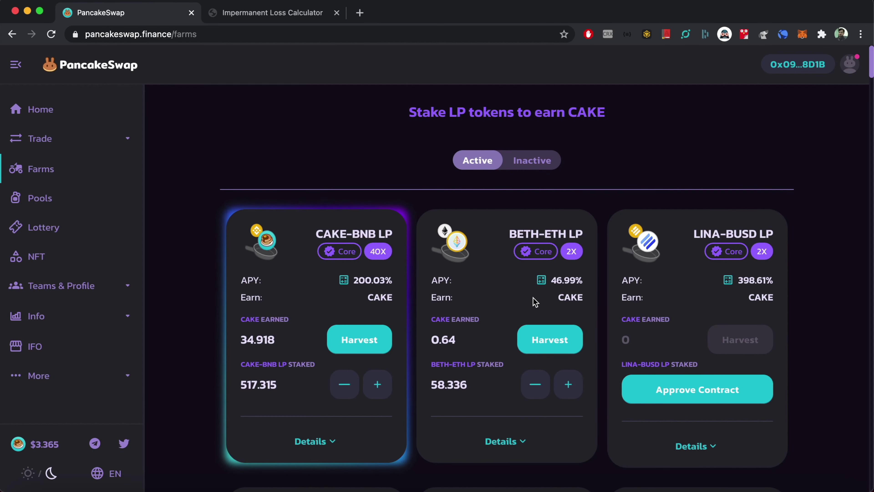
scroll(534, 302, down, 8)
scroll(534, 302, down, 10)
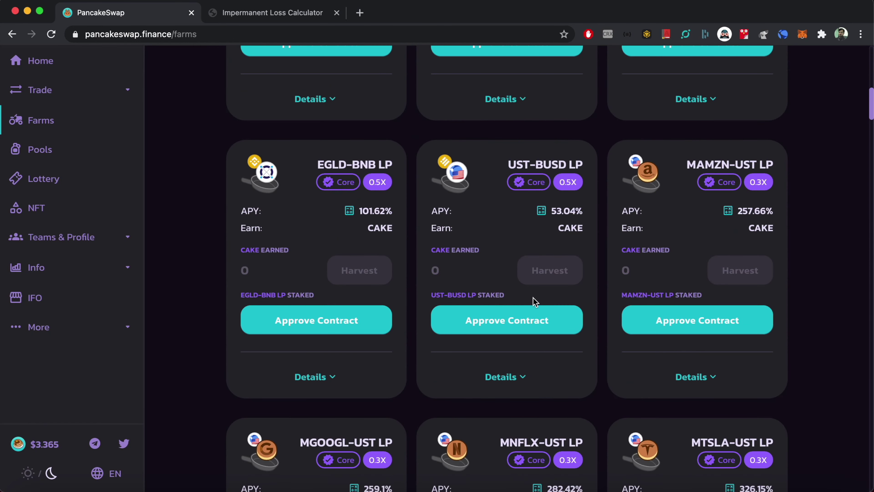
key(super+f)
text(bn)
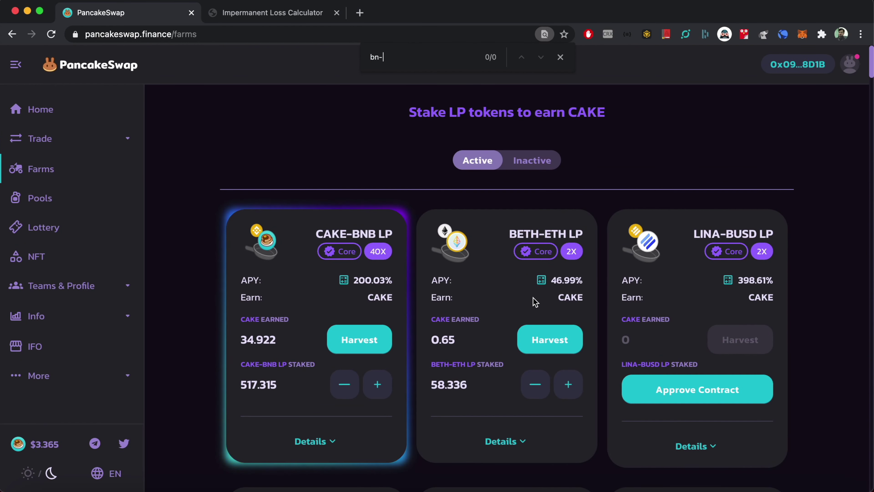
key(Return)
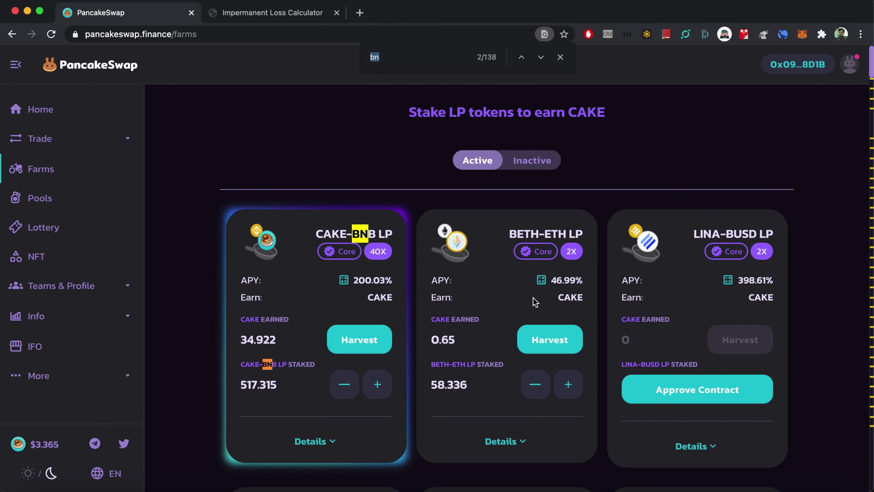
key(BackSpace)
key(BackSpace)
text(eth)
key(Return)
key(Return)
key(Return)
key(Return)
key(Return)
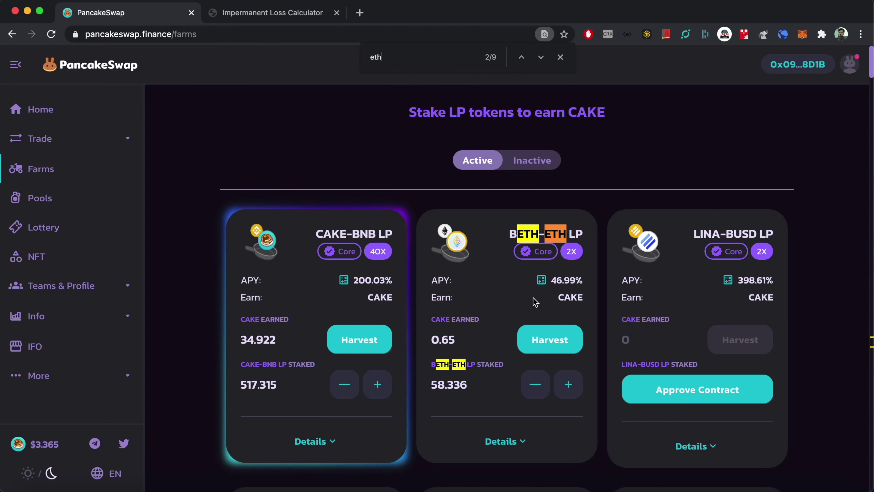
key(Return)
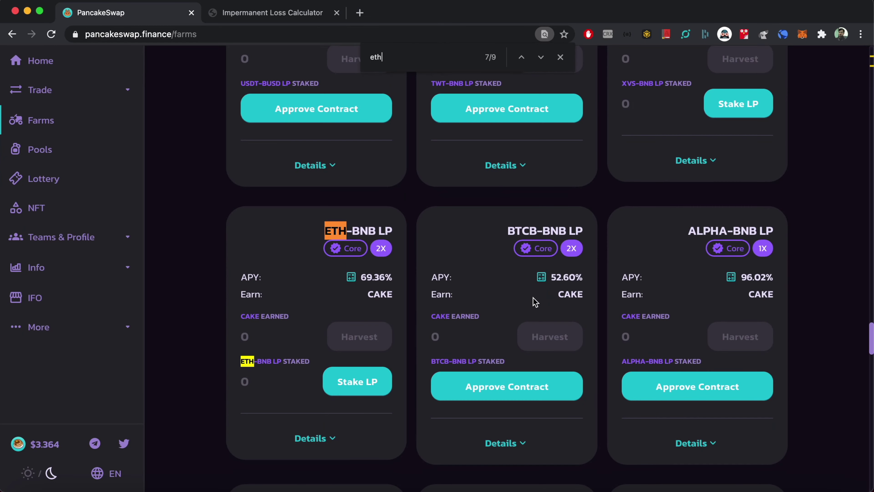
key(Escape)
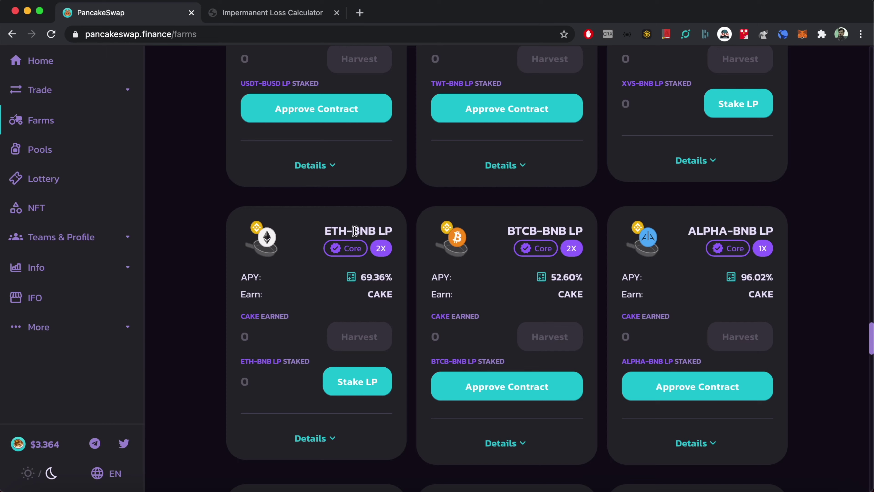
- Compute the impermanent loss for a 100% price change in Asset 1 and 0% in Asset 2, and highlight the result
scroll(321, 137, down, 1)
click(275, 14)
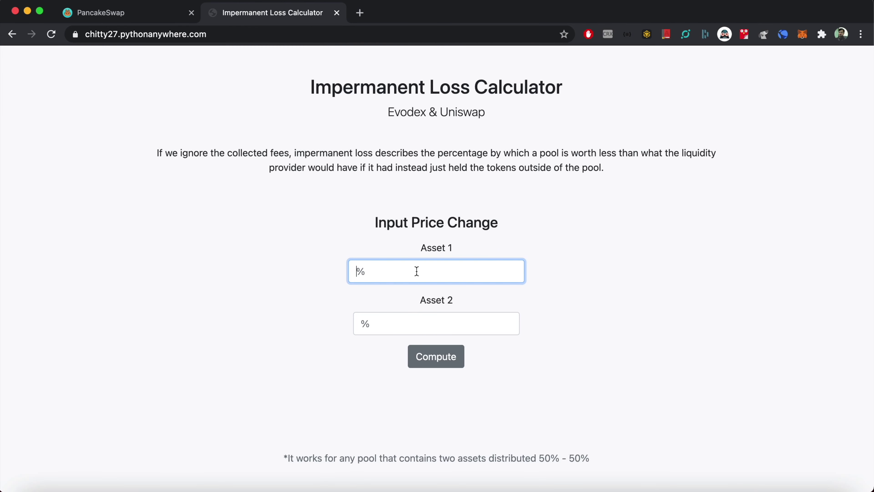
text(100)
click(368, 321)
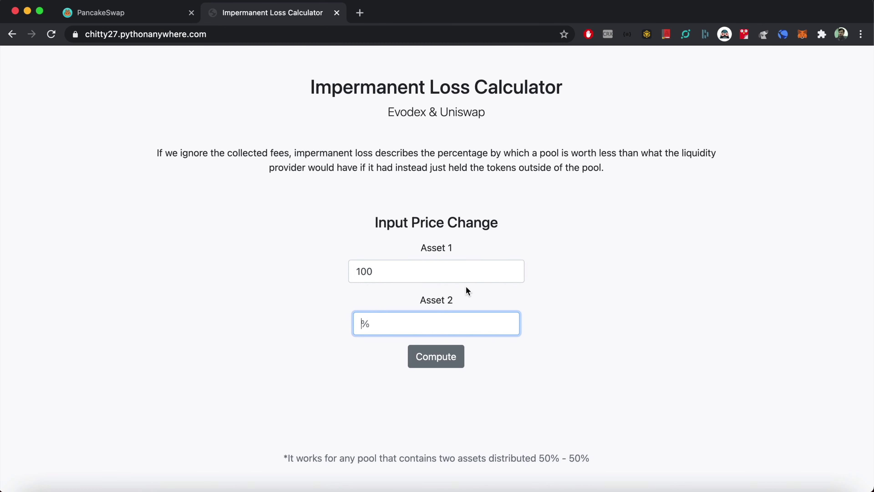
text(0)
click(447, 361)
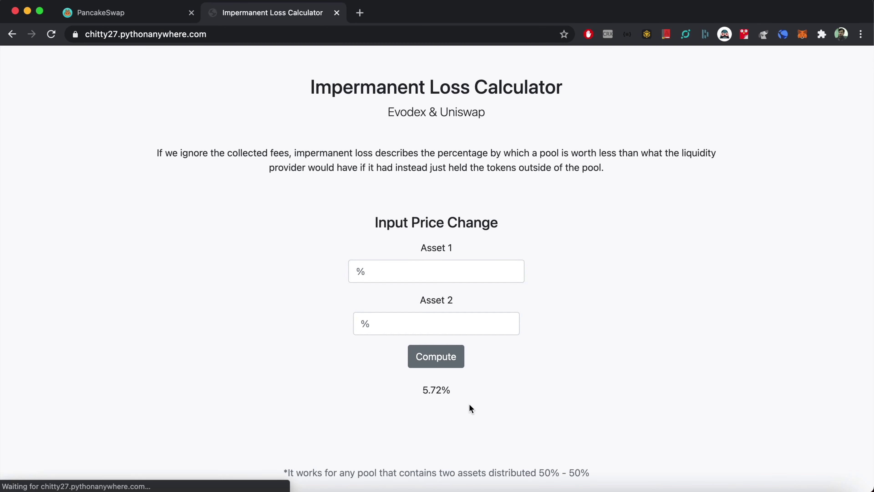
drag(422, 390, 442, 391)
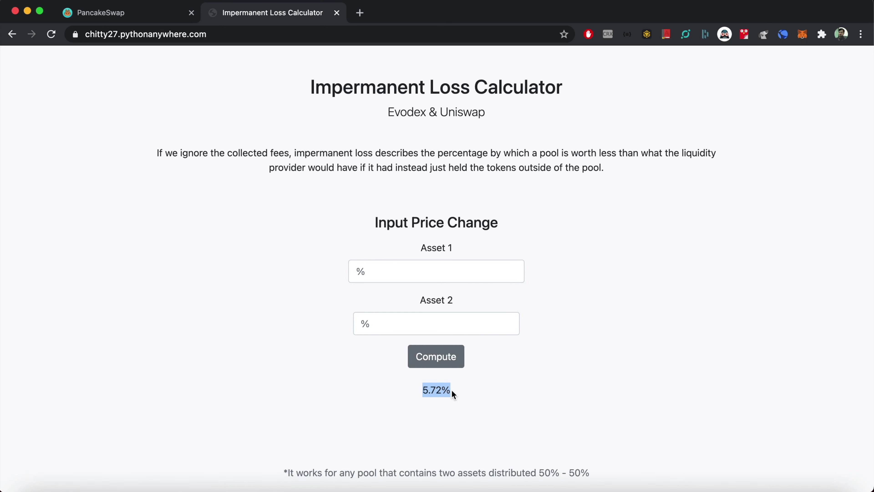
click(549, 380)
scroll(547, 380, down, 1)
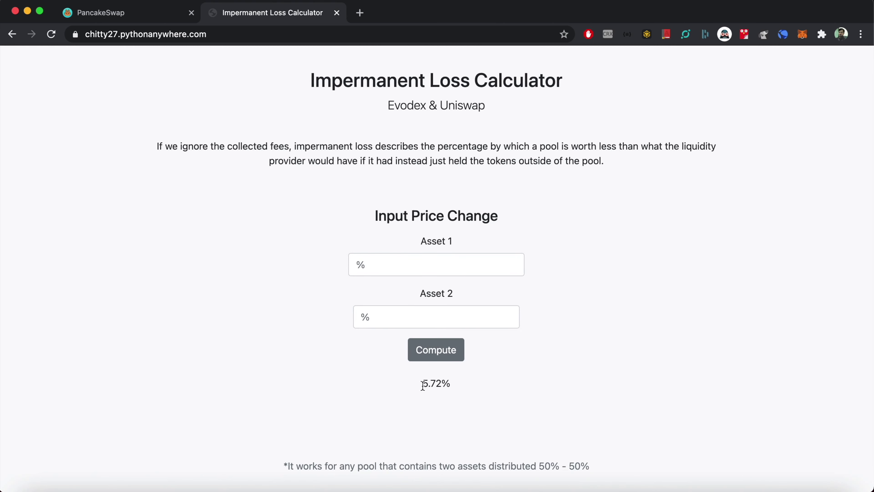
click(472, 377)
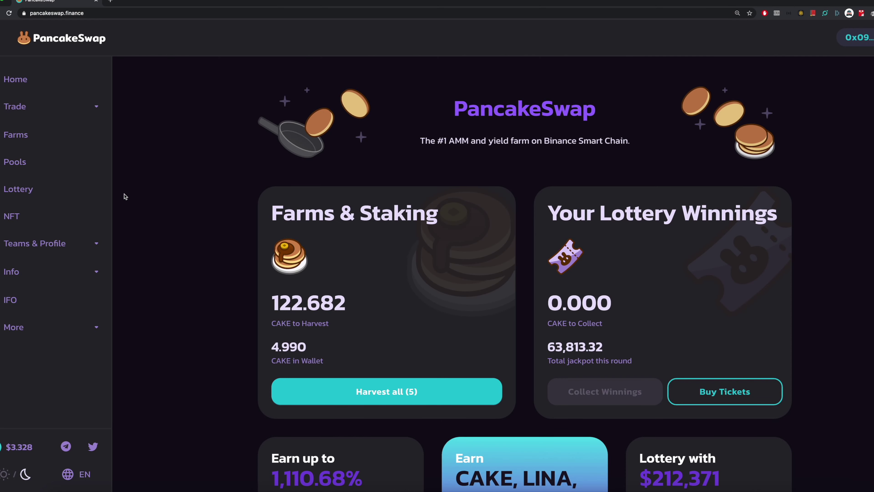
- On PancakeSwap's farms page, set the BETH-ETH LP unstake amount to the maximum and cancel without confirming
scroll(59, 138, down, 2)
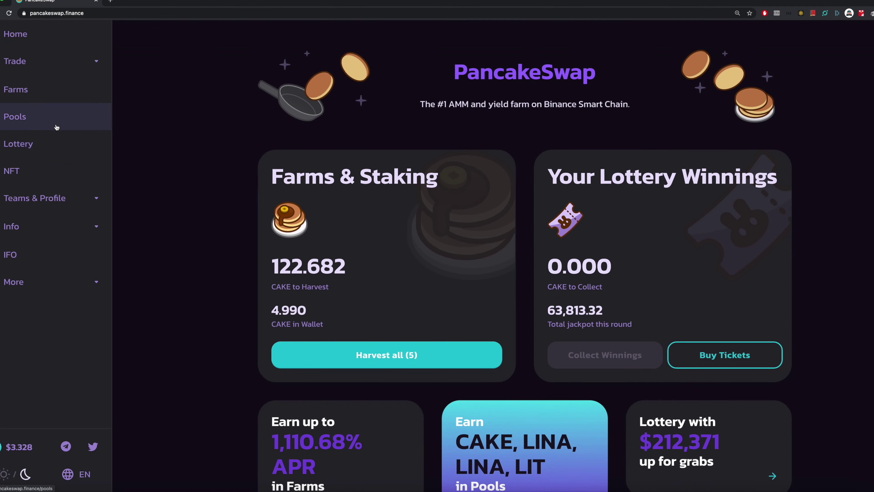
scroll(64, 126, up, 2)
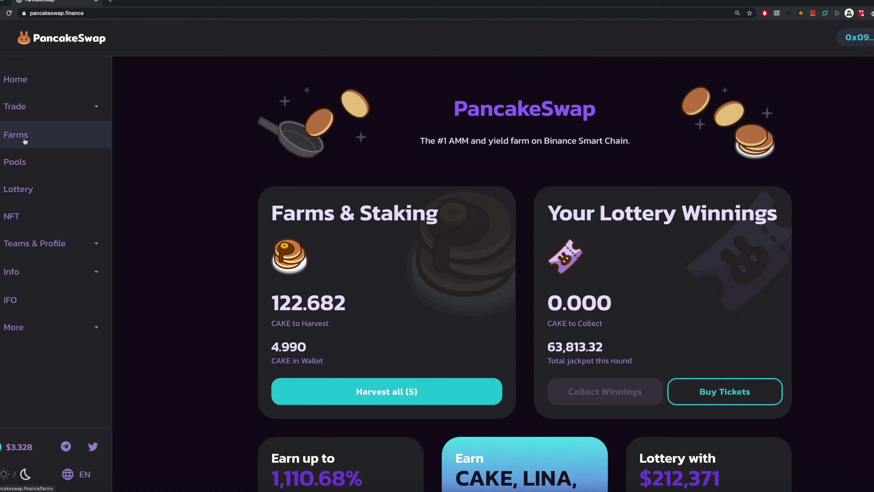
click(78, 141)
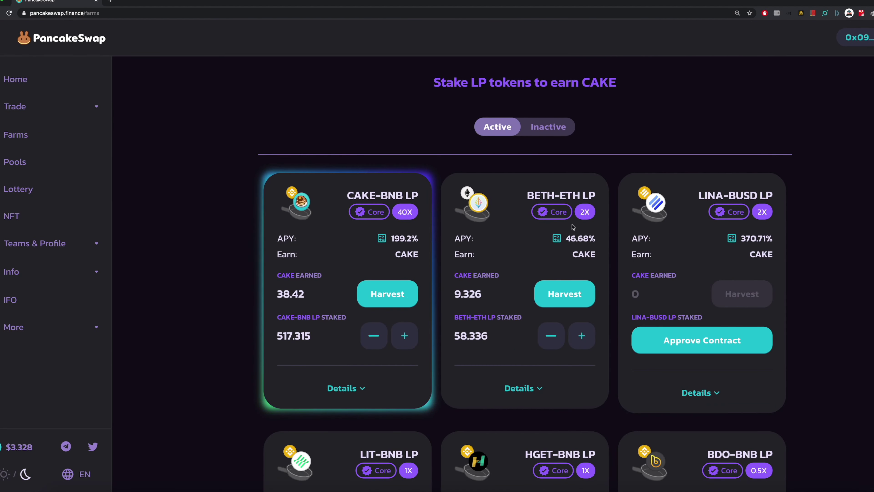
click(549, 340)
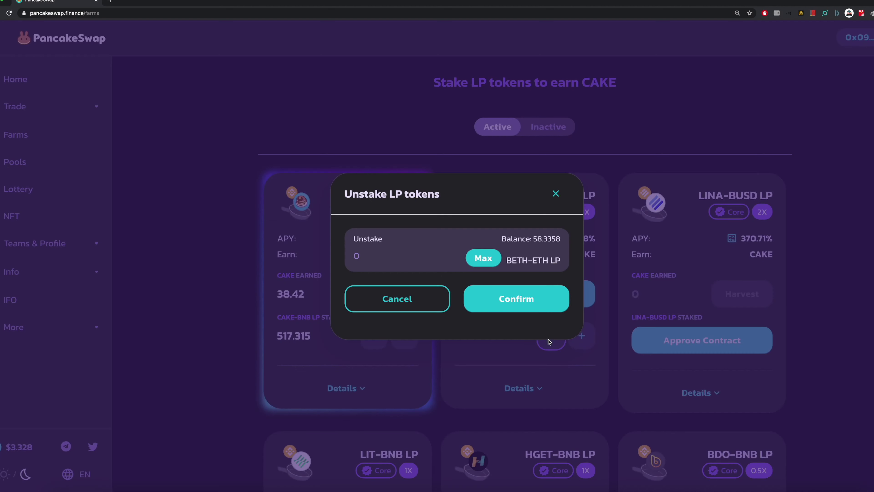
click(488, 263)
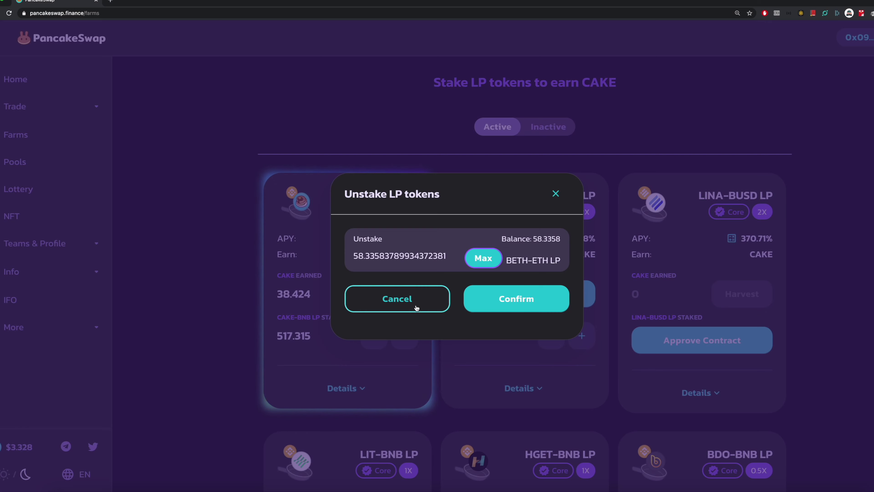
click(416, 308)
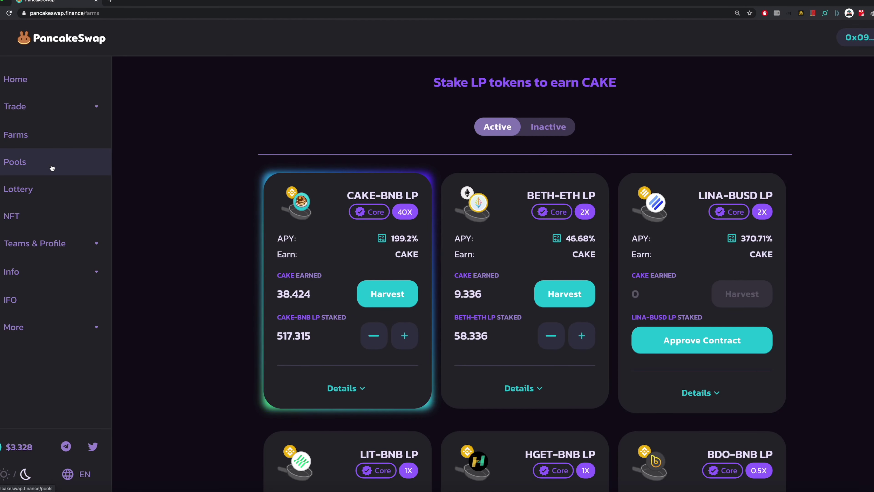
- Open PancakeSwap's Liquidity page and look through the MetaMask wallet's assets
click(41, 109)
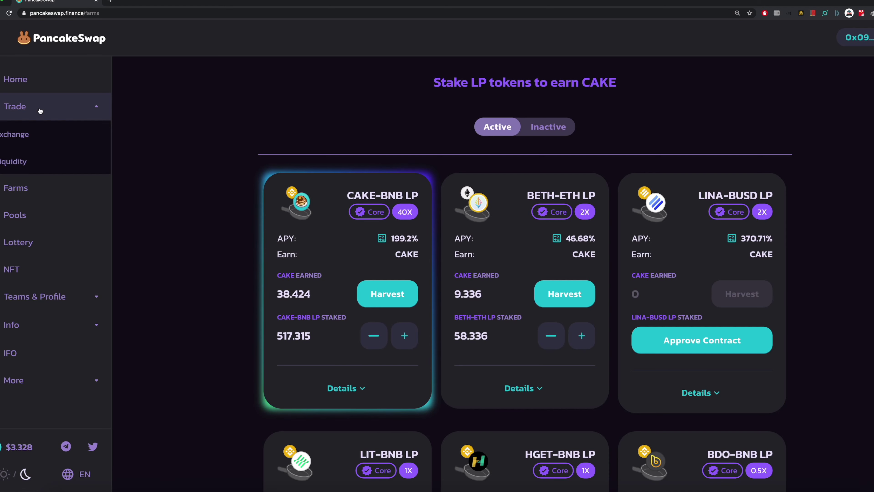
click(41, 167)
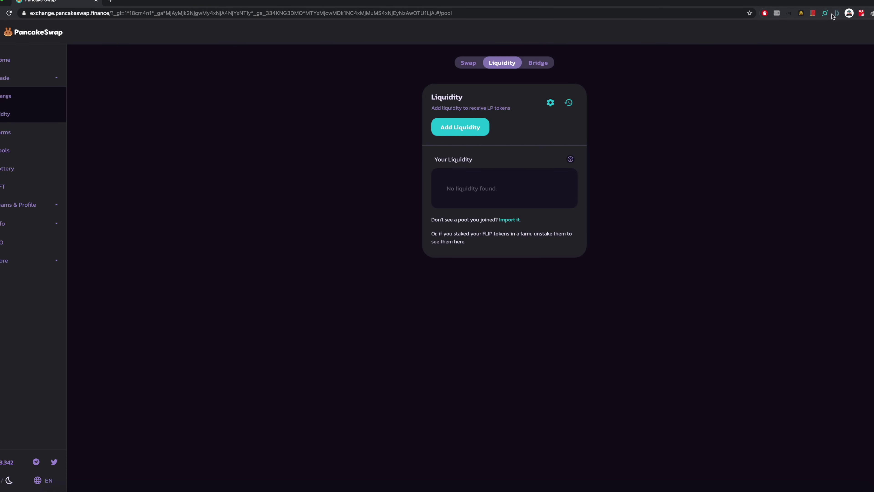
click(872, 13)
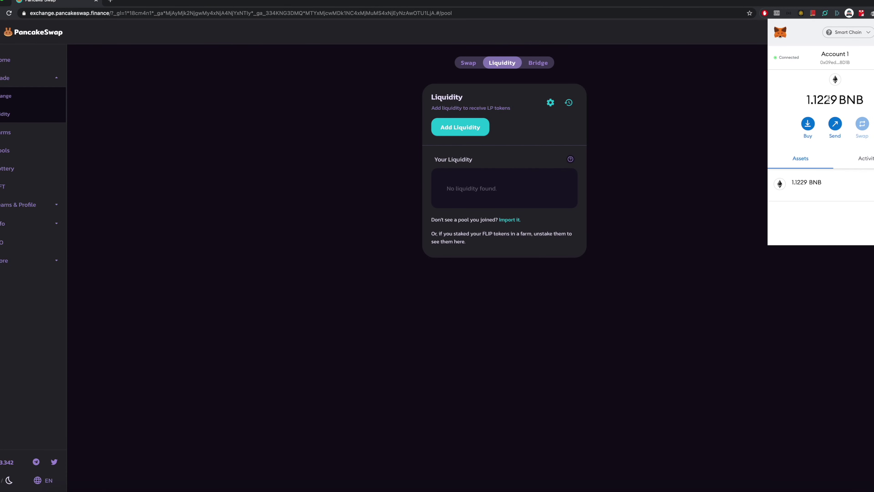
scroll(840, 184, down, 2)
scroll(840, 184, down, 1)
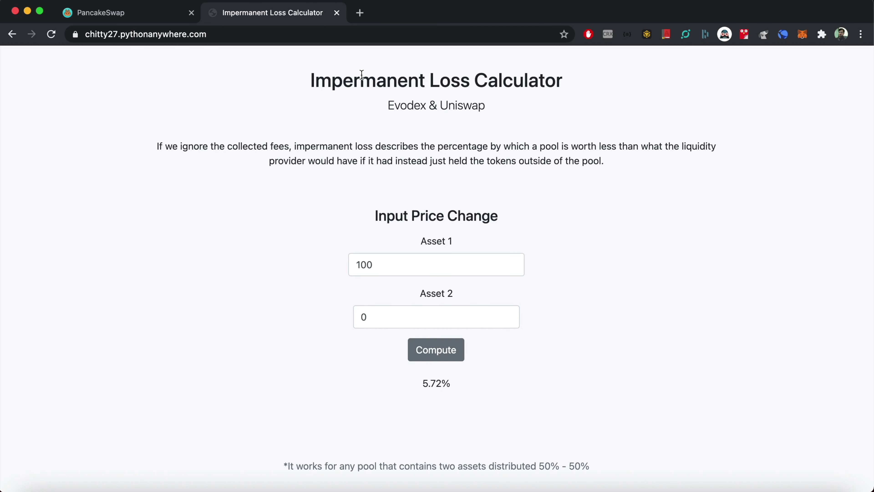
key(super+equal)
key(super+equal)
key(super+equal)
key(super+minus)
key(super+minus)
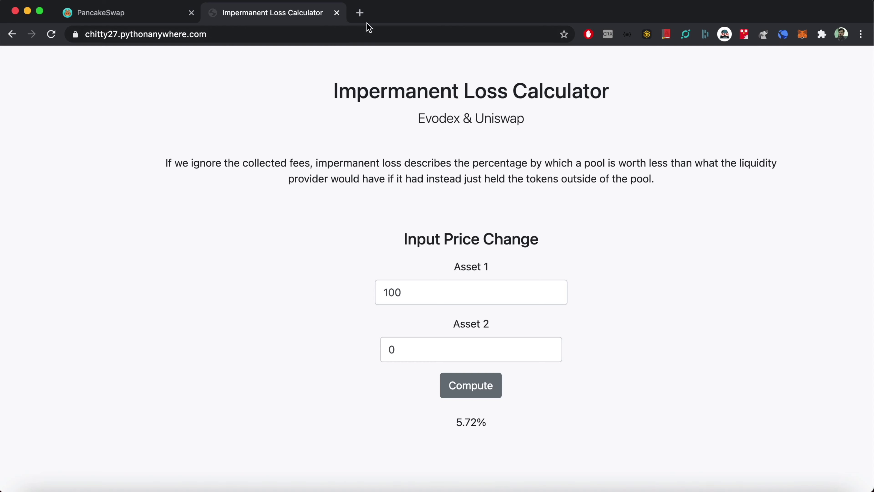
- Open the Venus Protocol app at app.venus.io in a new browser tab
click(359, 18)
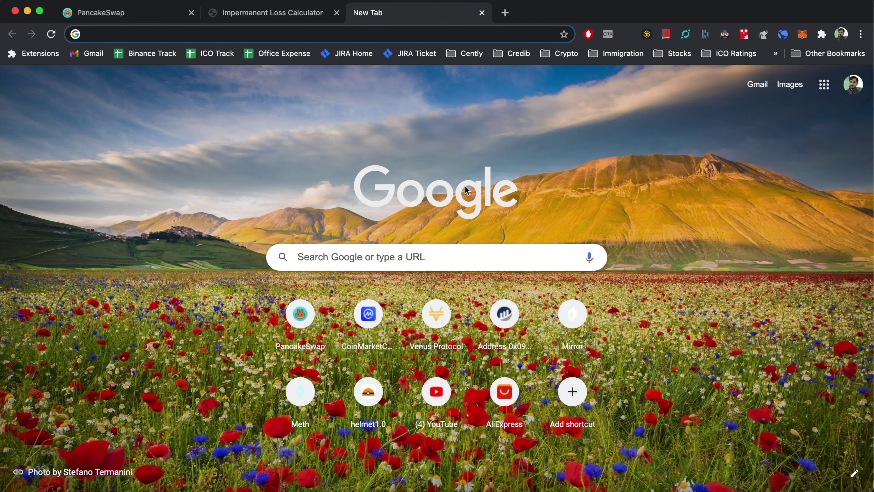
text(app.venus.io)
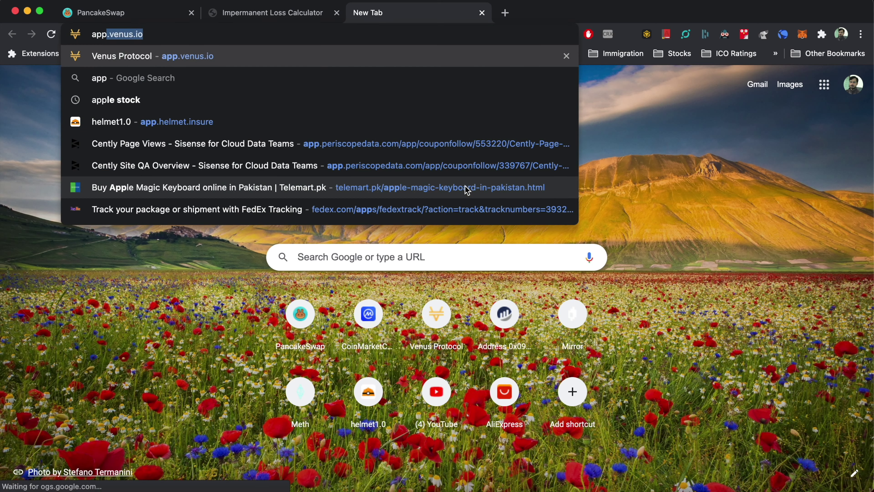
key(Return)
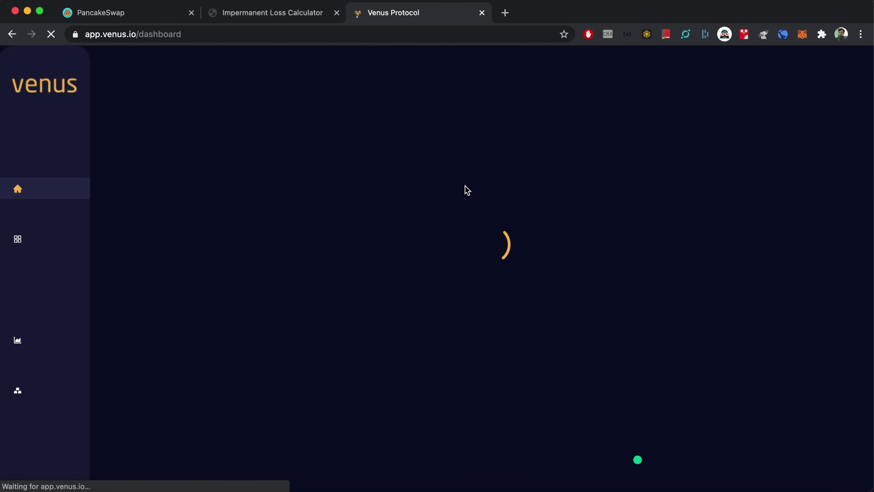